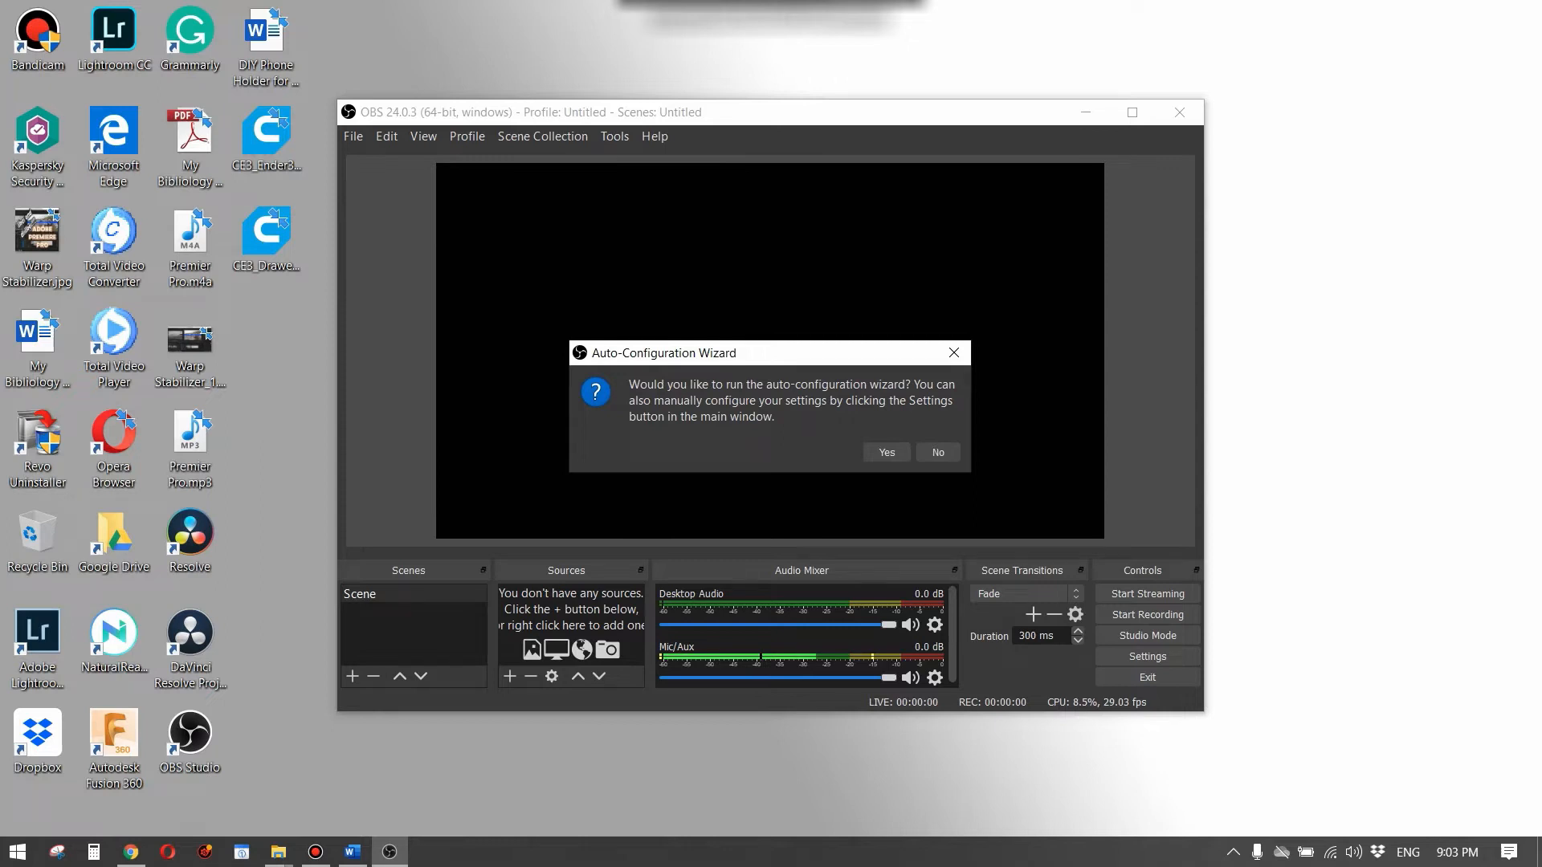
- Run the auto-configuration wizard optimized just for recording, with the current 1920x1080 canvas and 60 FPS preferred, and apply its settings
key("Return")
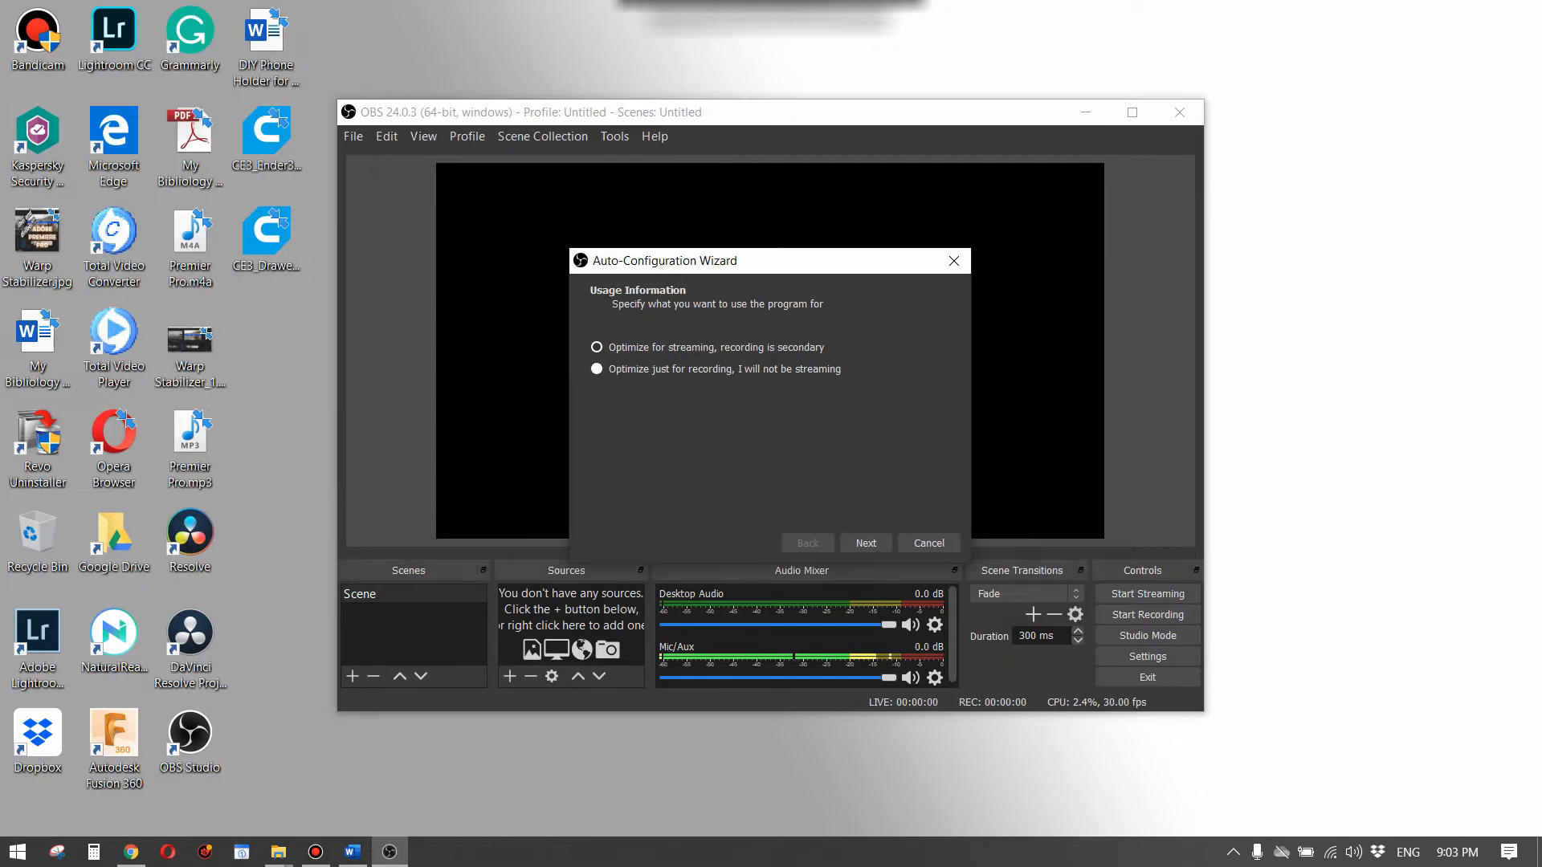
key("Down")
key("Down")
left_click(595, 347)
left_click(866, 542)
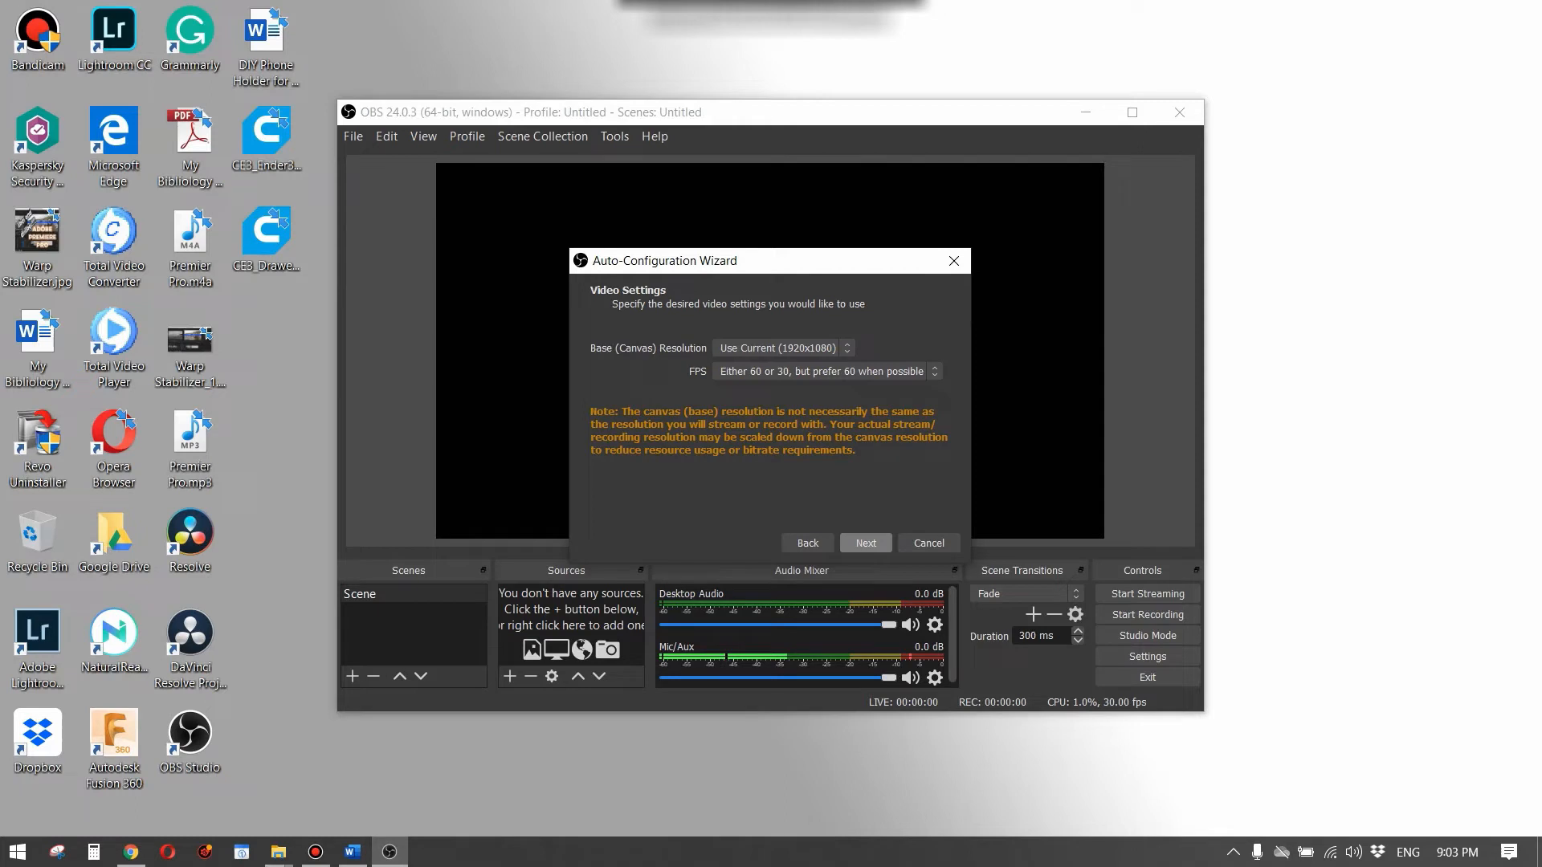
left_click(866, 543)
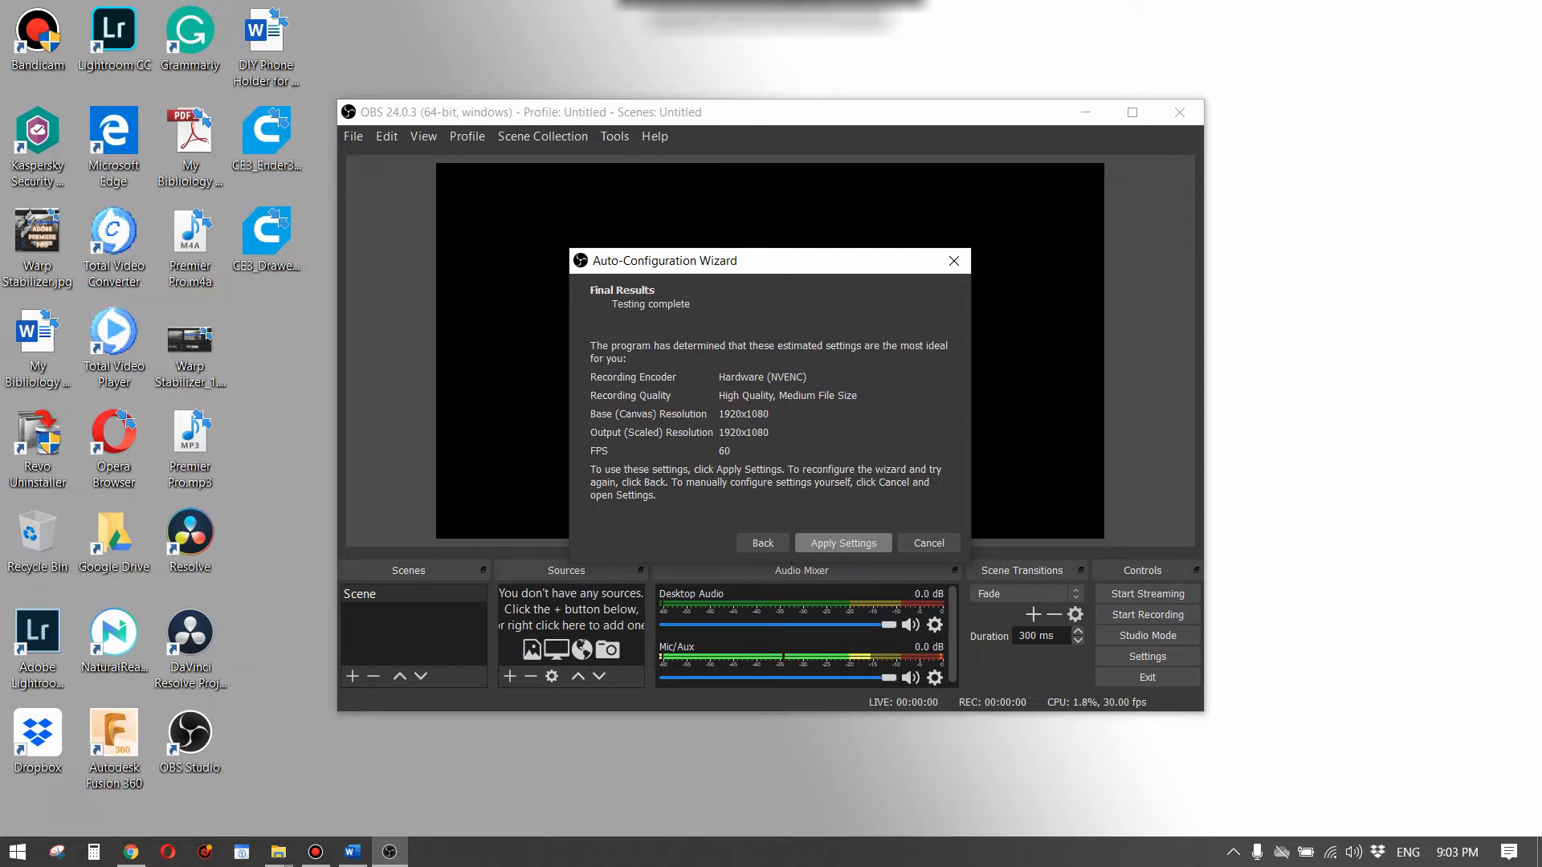
left_click(843, 543)
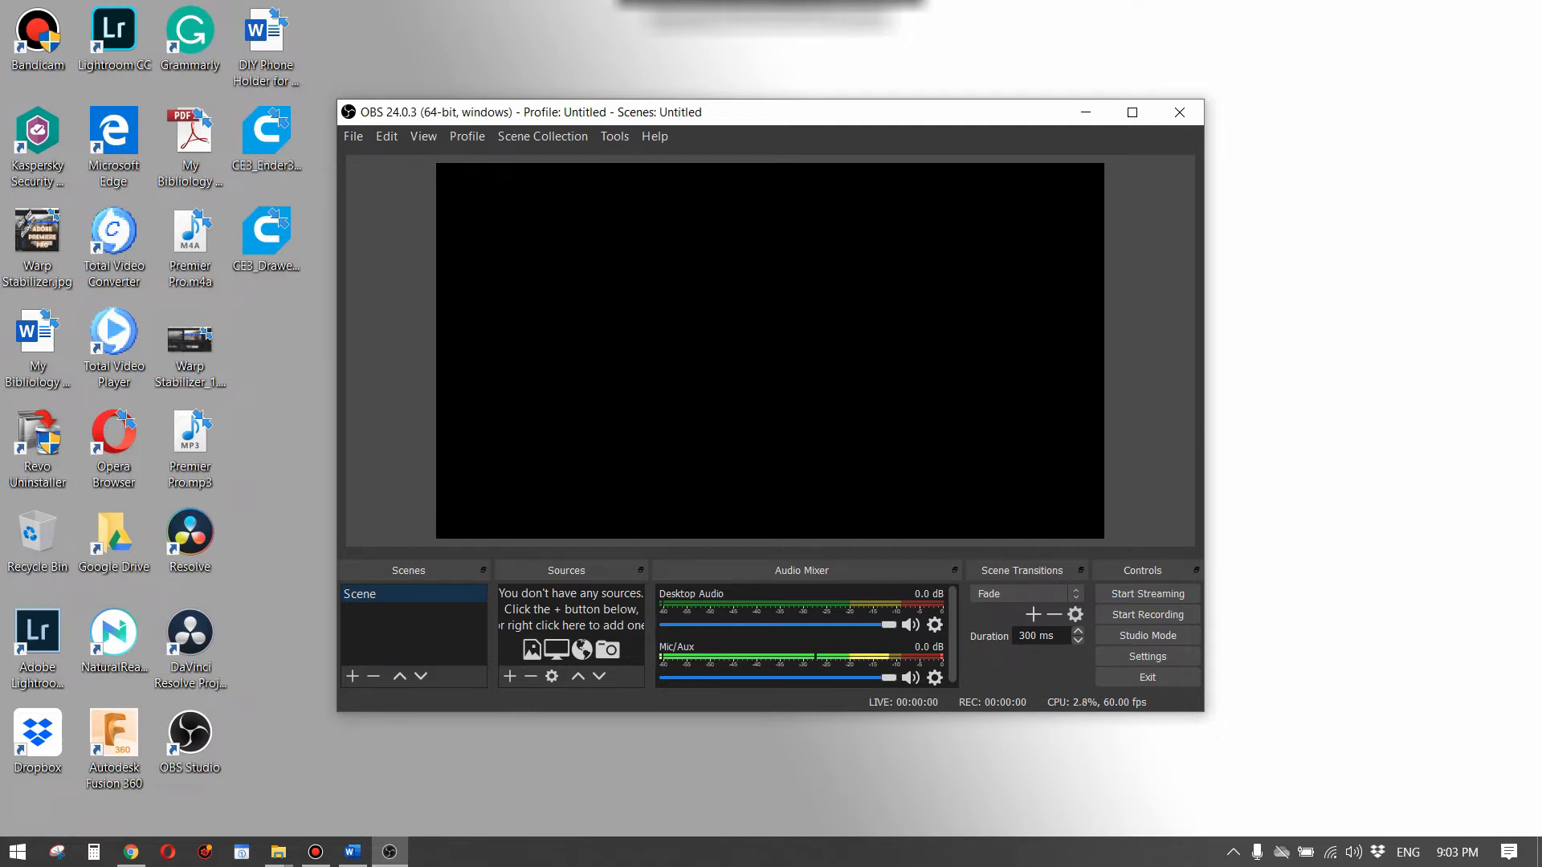
- Add a new visible Display Capture source for Display 1: 1920x1080 @ 0,0 with cursor capture enabled
left_click(510, 676)
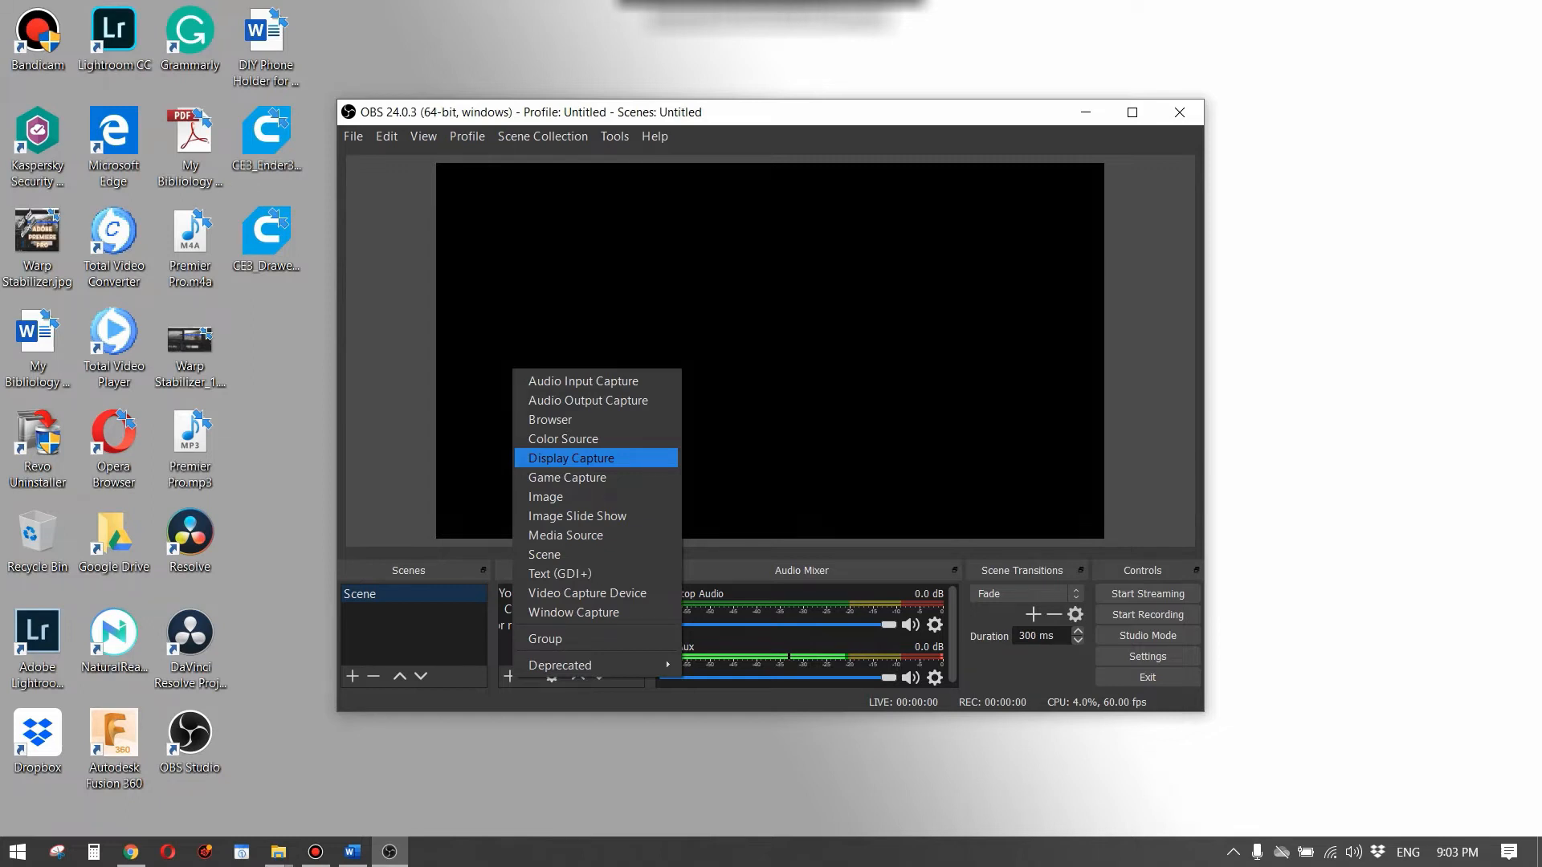
key("Return")
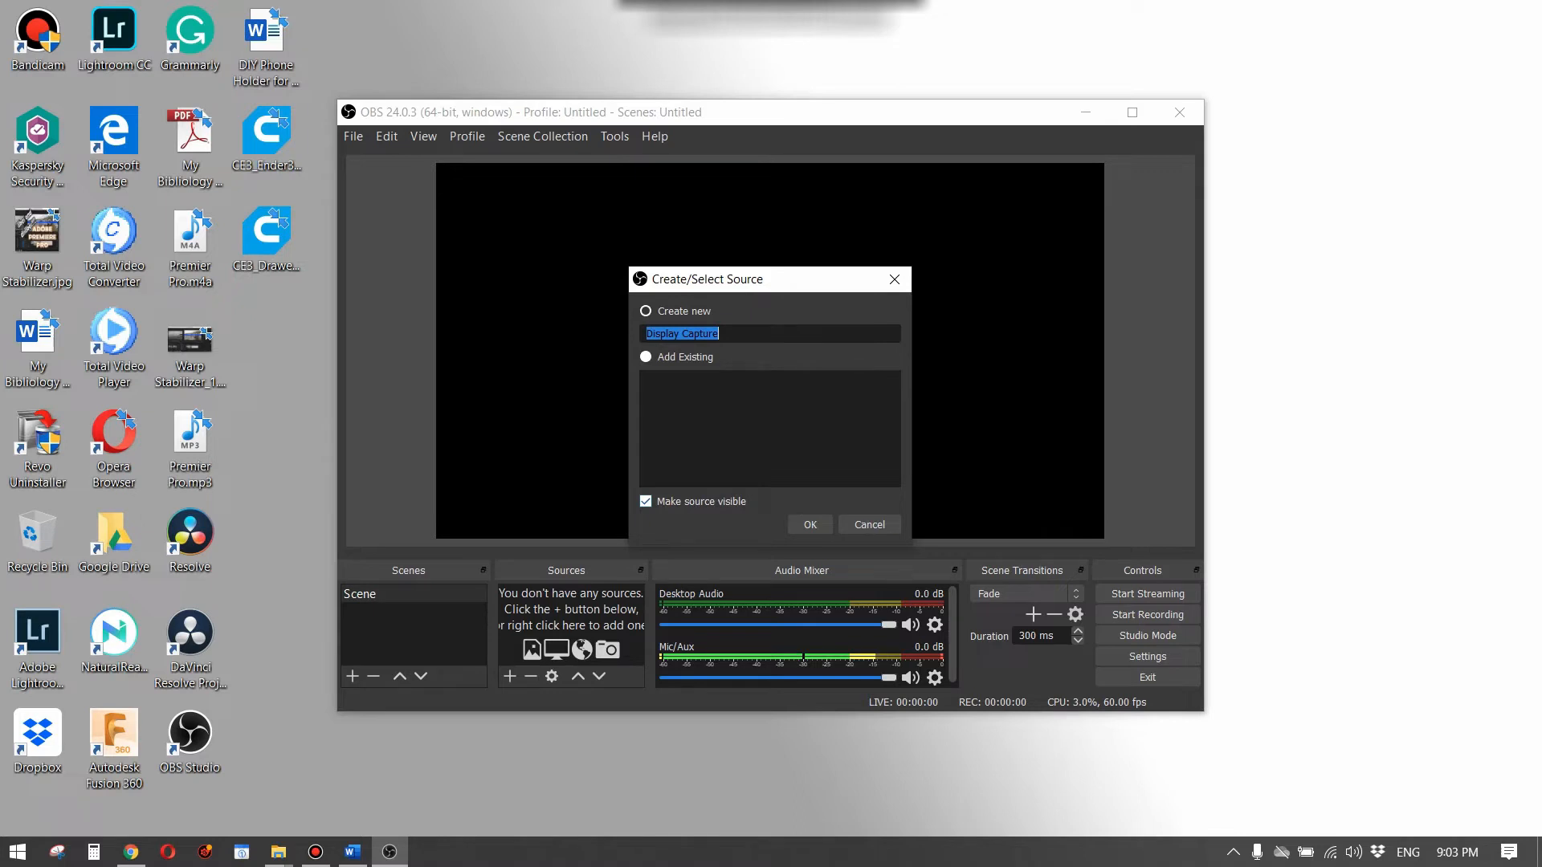
left_click(810, 524)
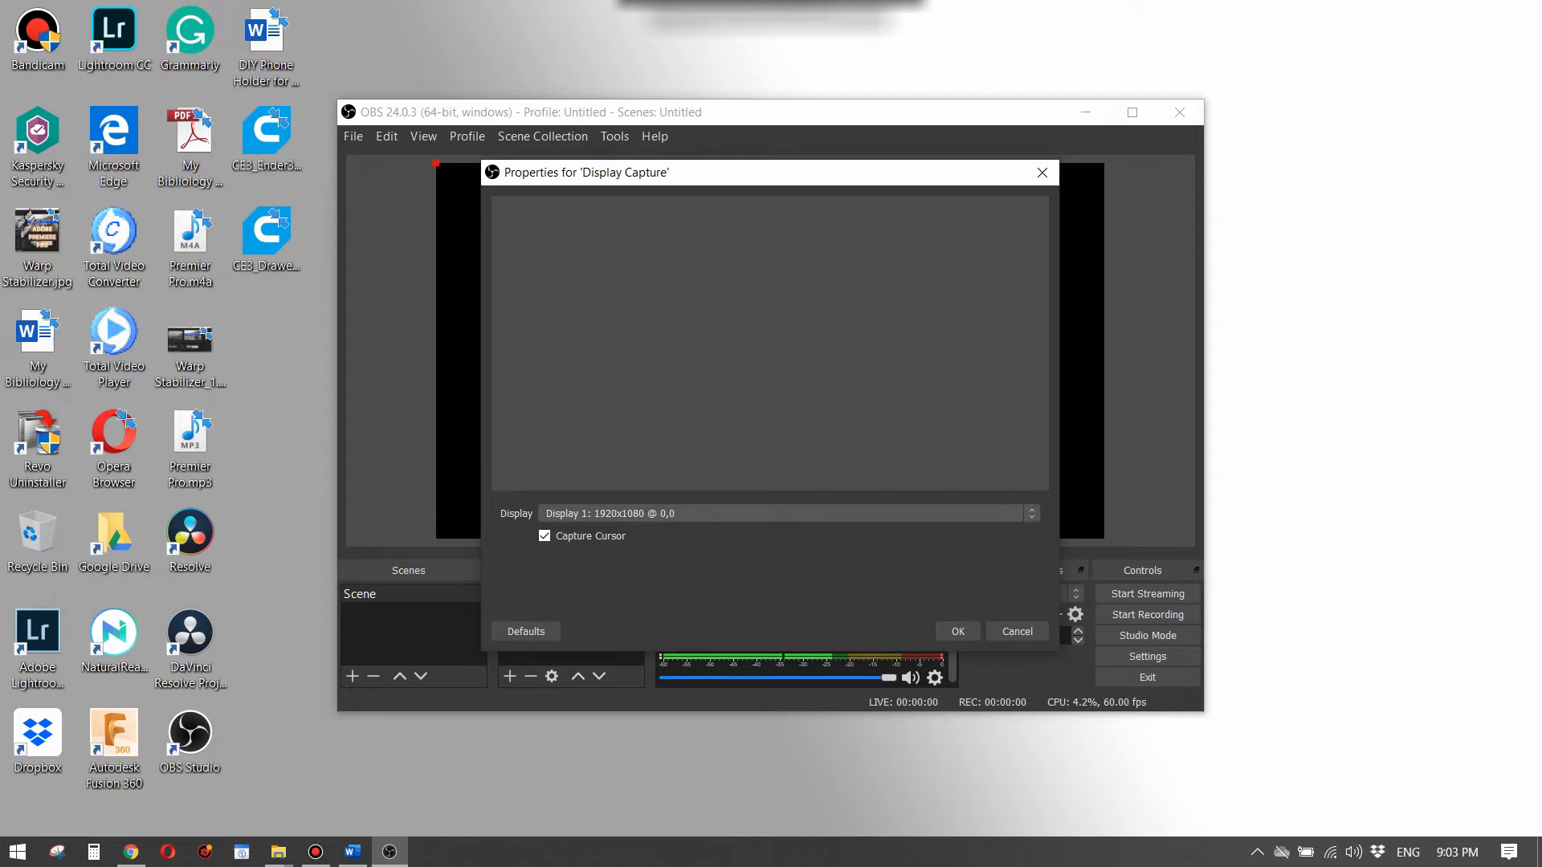
left_click(786, 513)
left_click(610, 527)
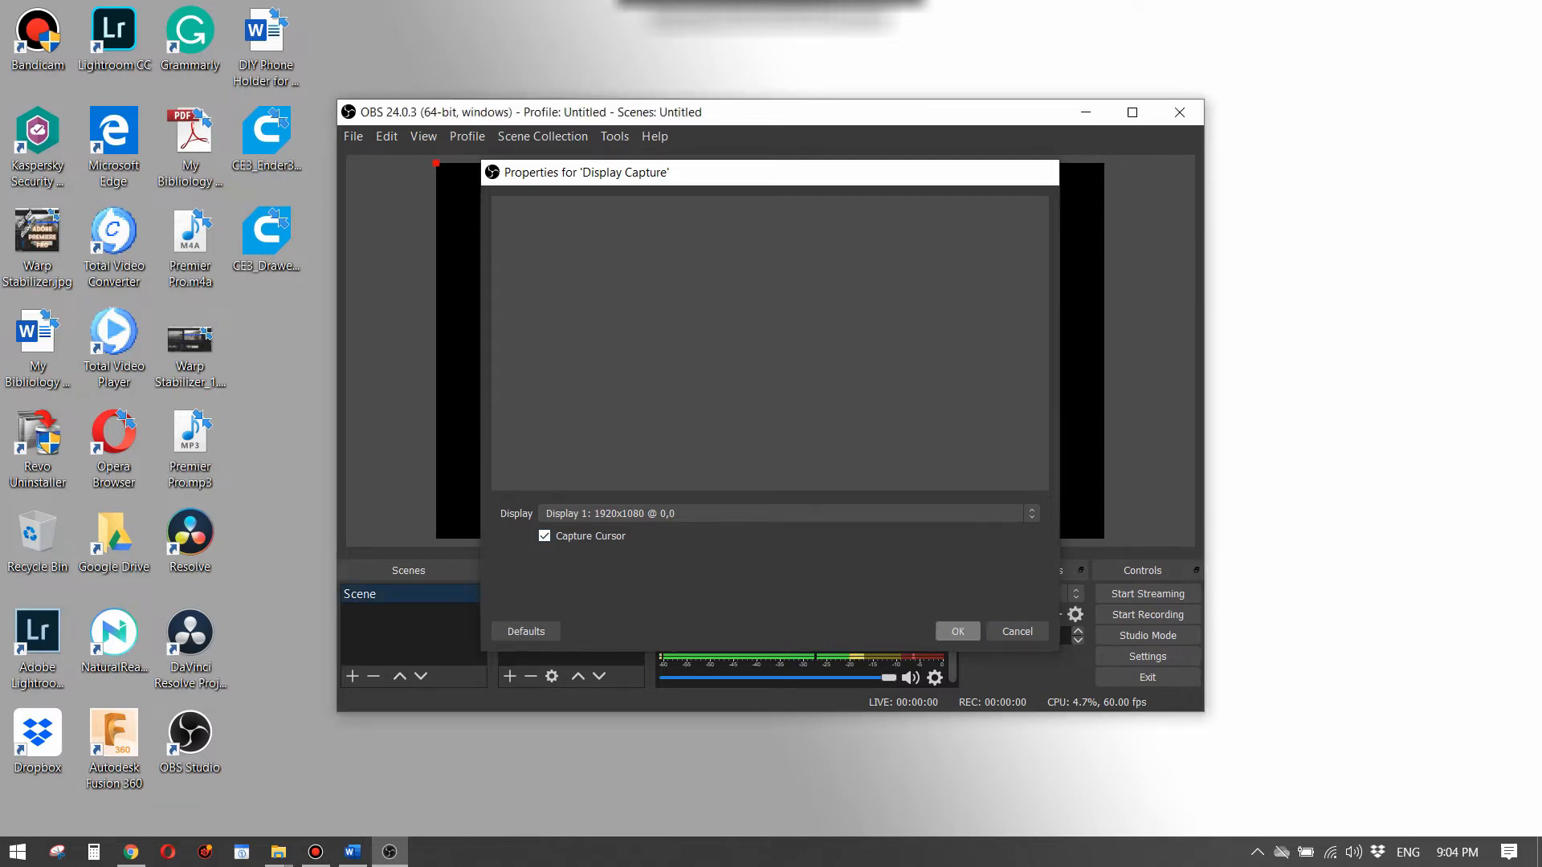
key("Return")
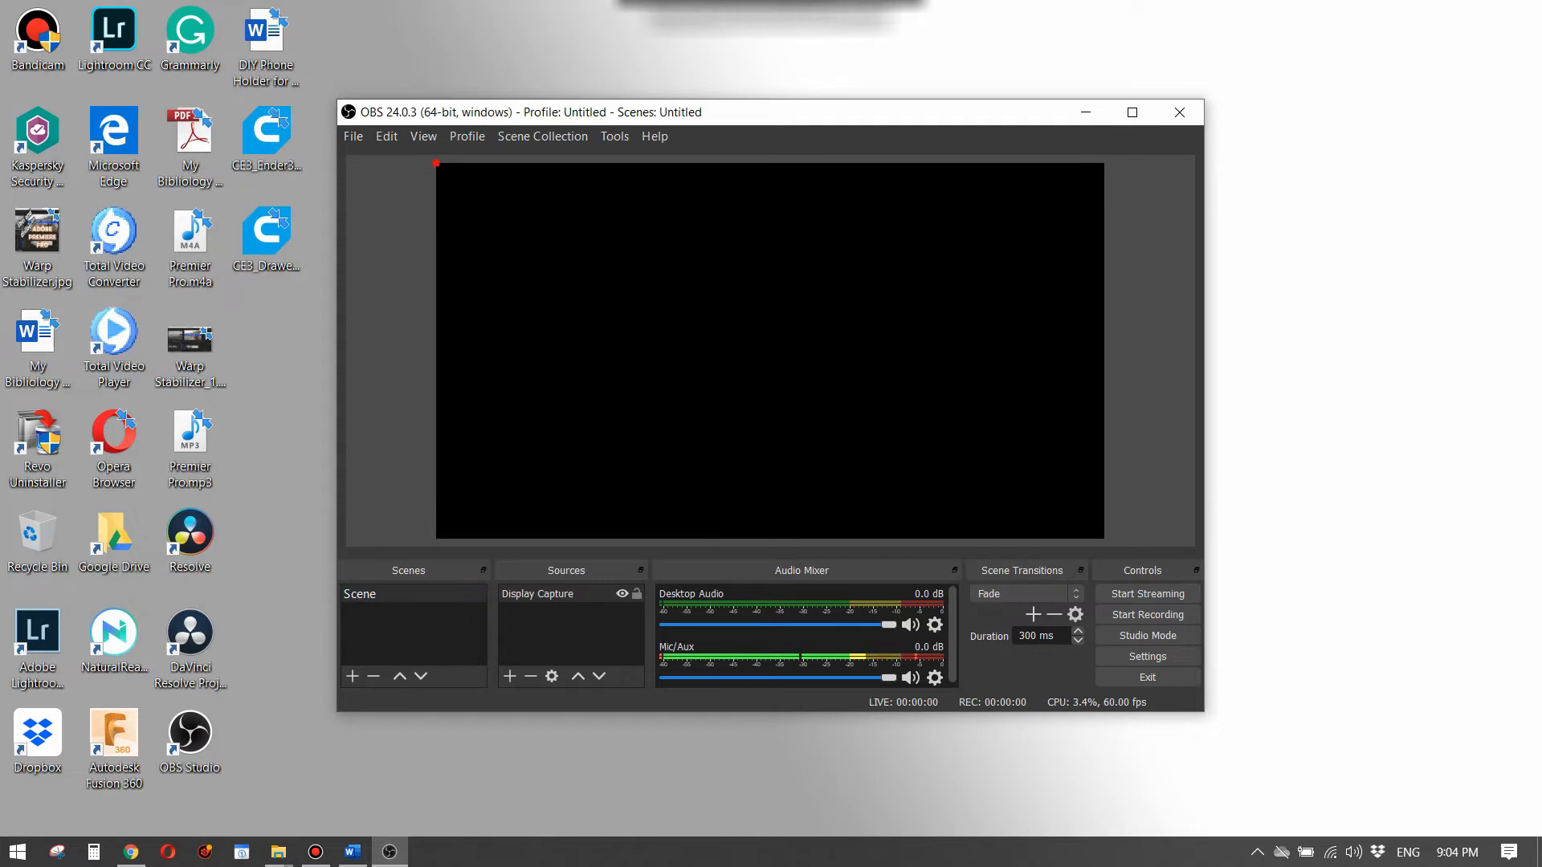
- Fit the Display Capture source to the screen and exit OBS
right_click(623, 237)
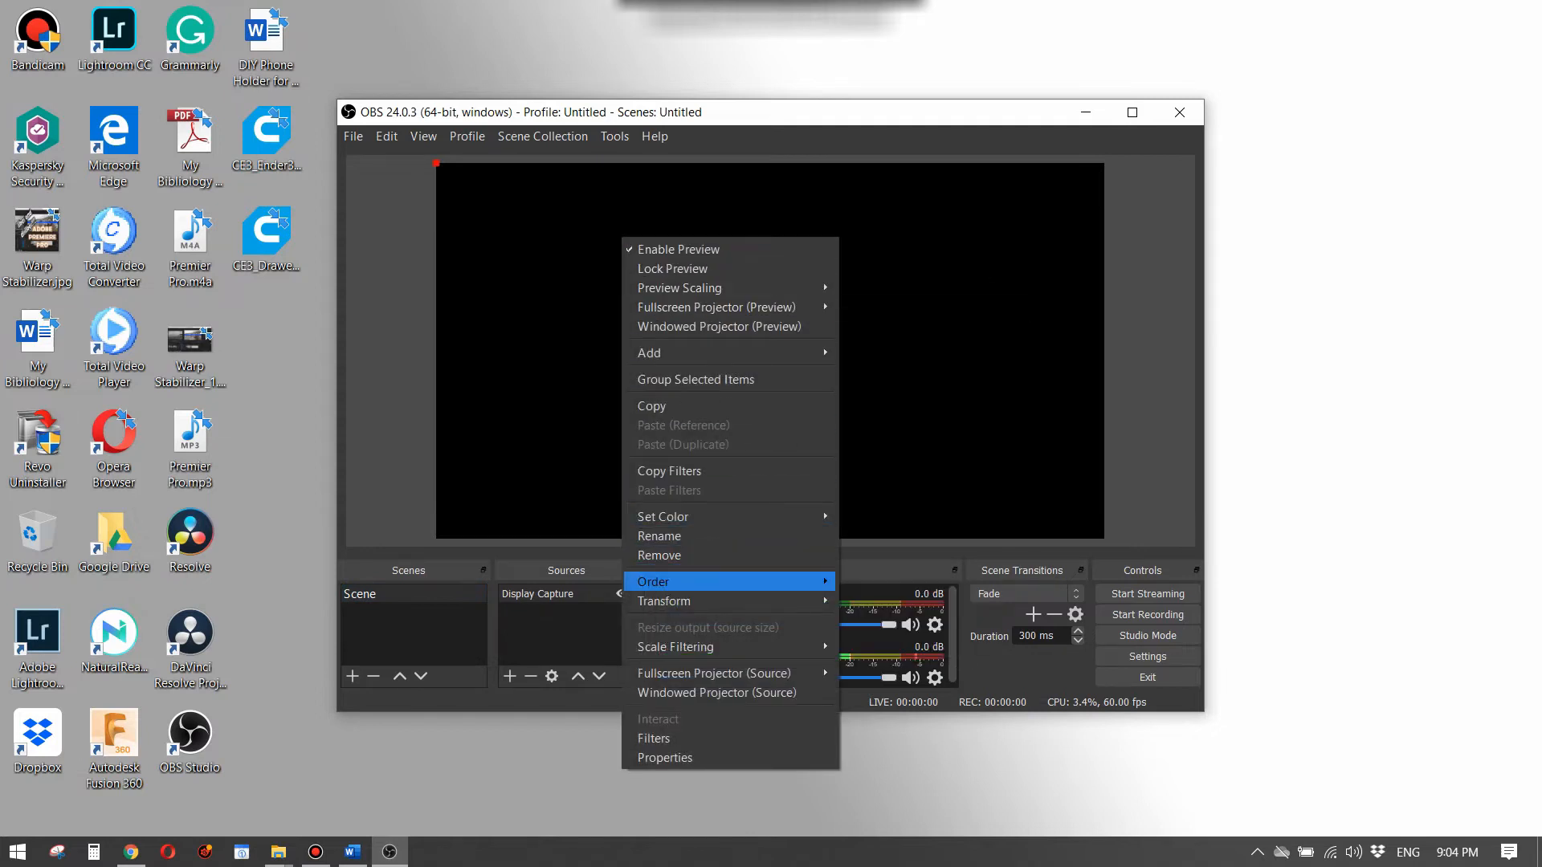
mouse_move(666, 600)
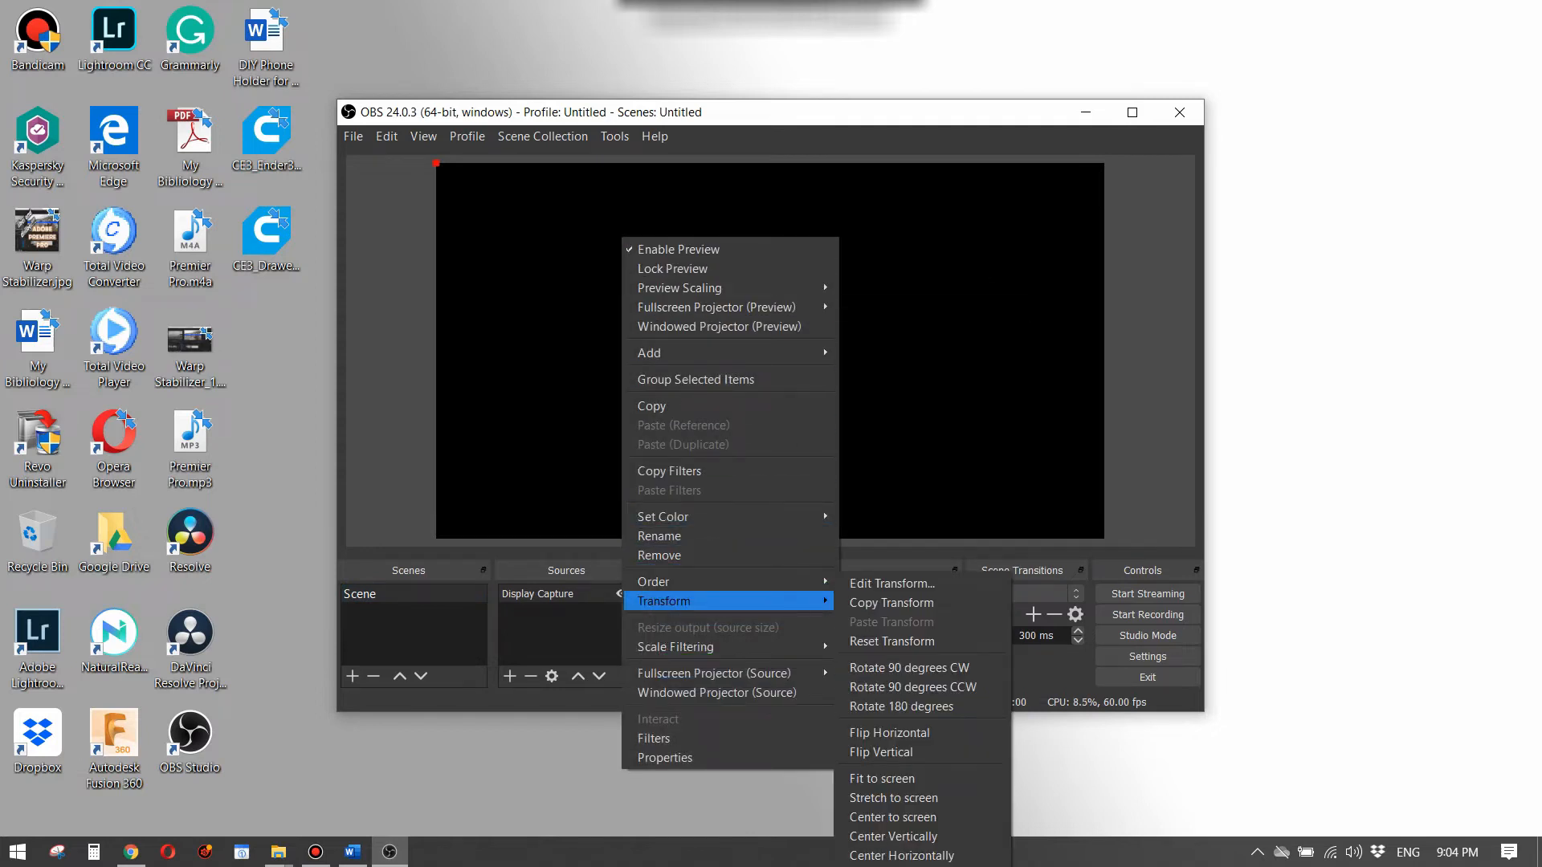
left_click(882, 778)
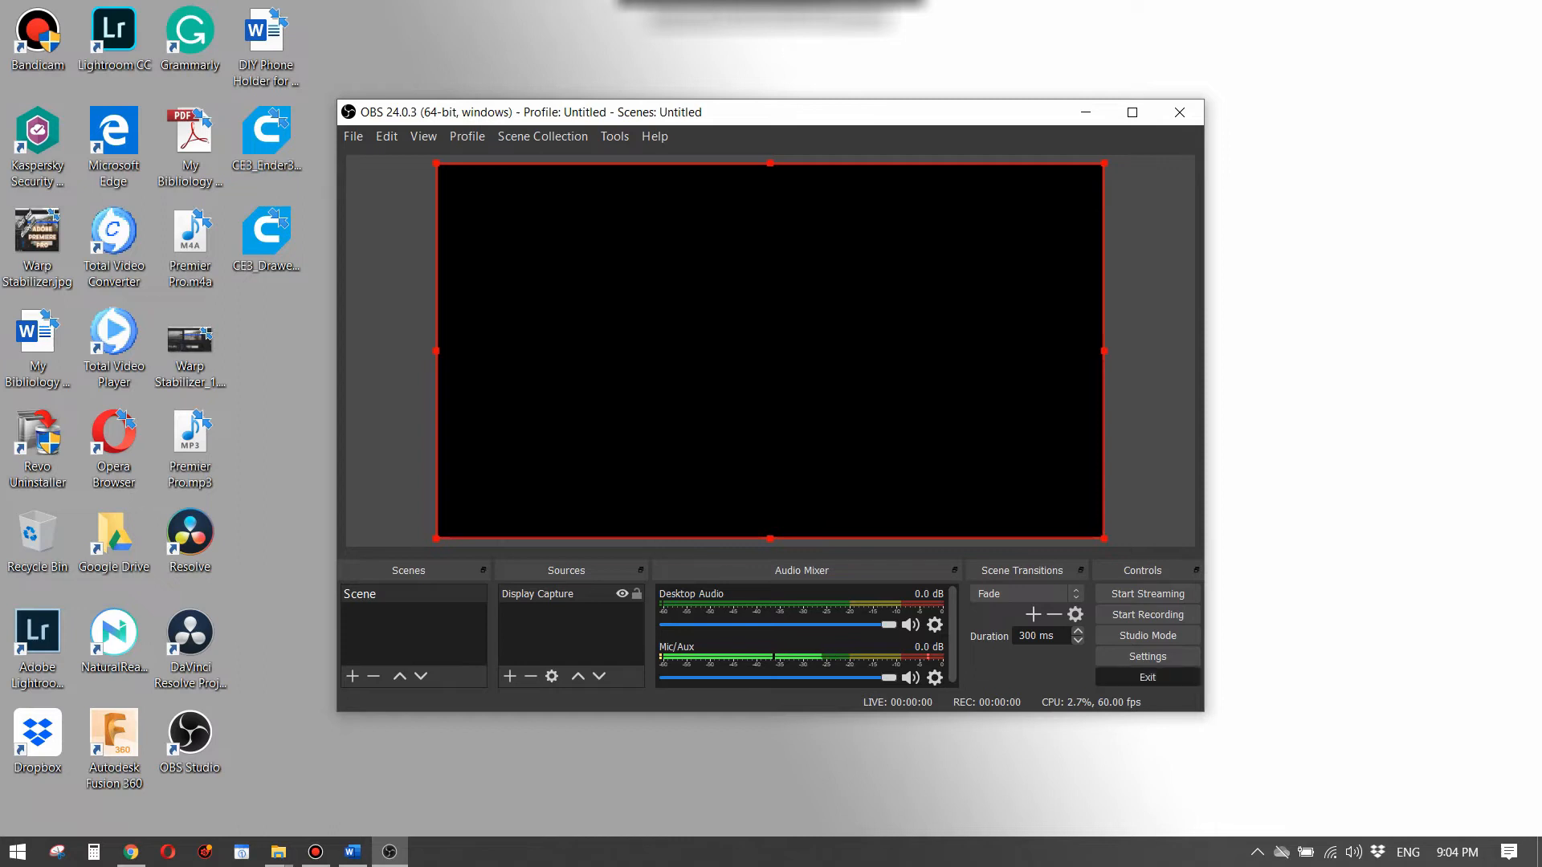
left_click(1148, 677)
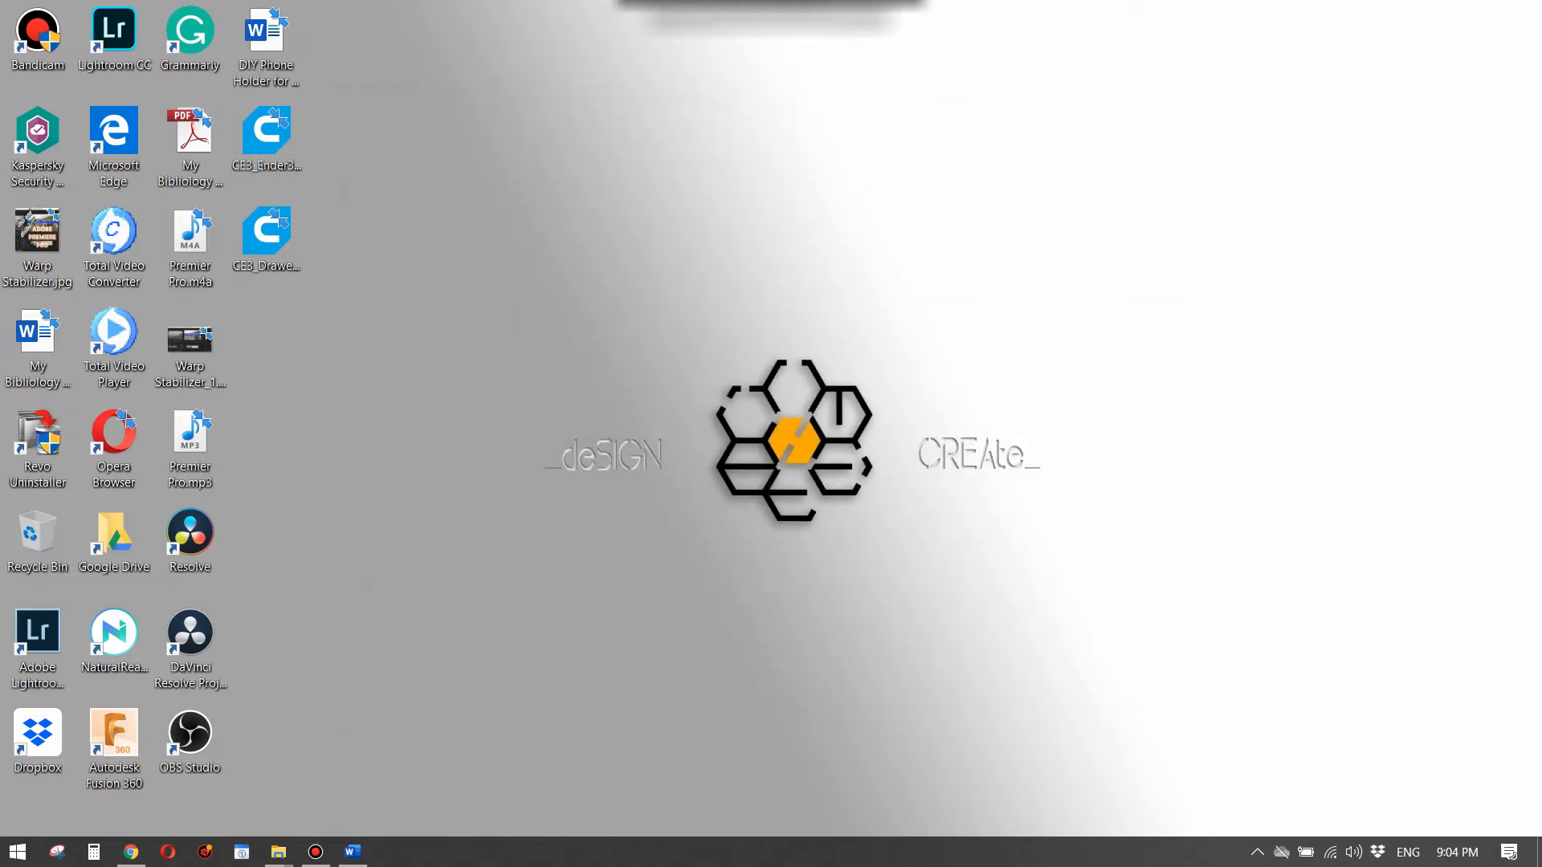
- Check the device and Windows specifications on the About page of the Windows system settings, and close Settings
left_click(18, 852)
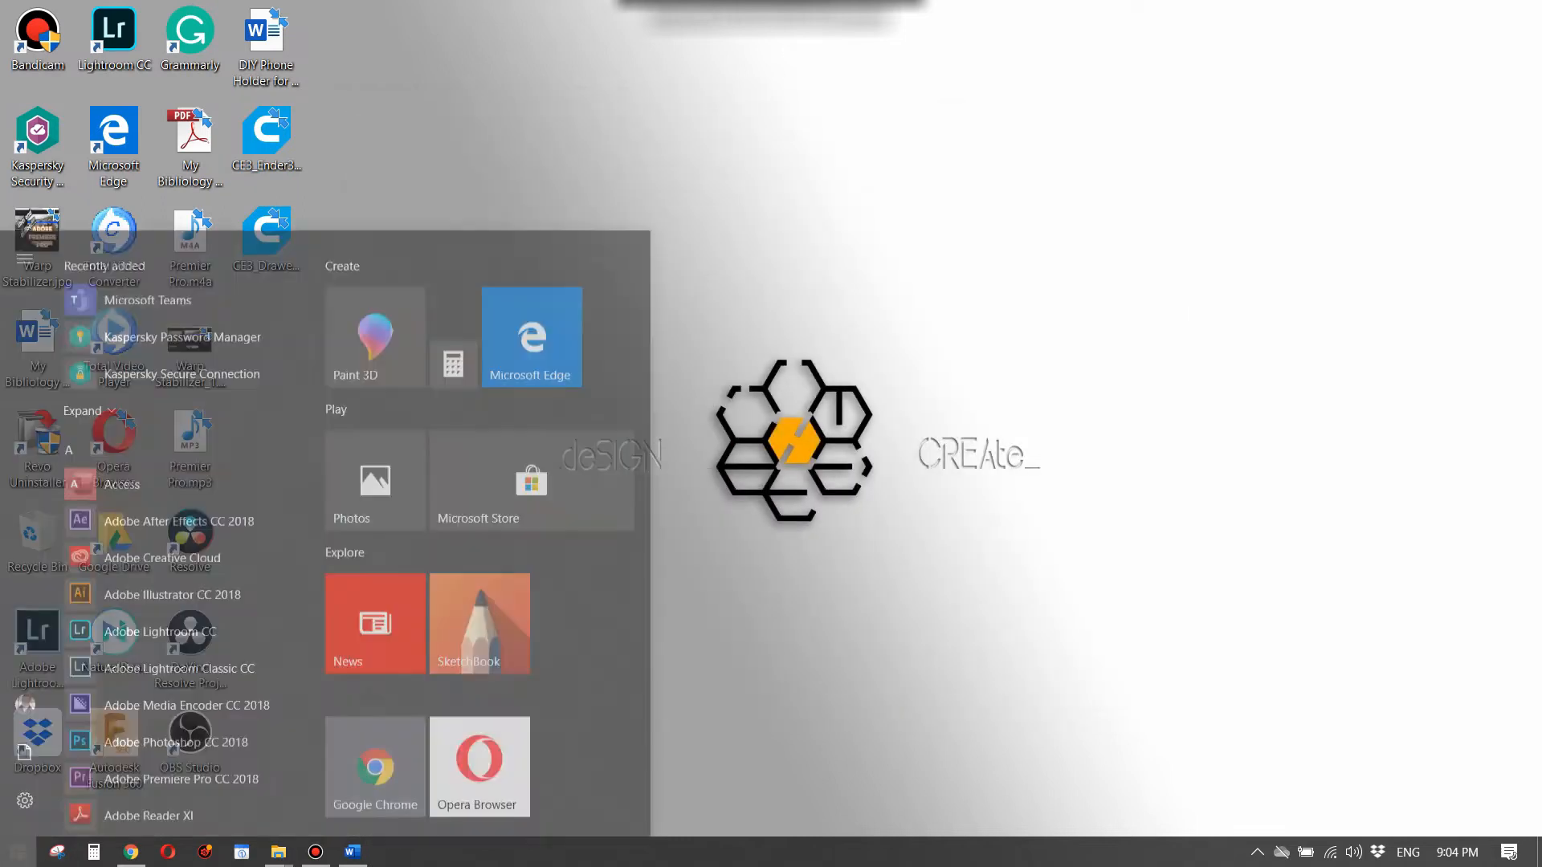
left_click(25, 760)
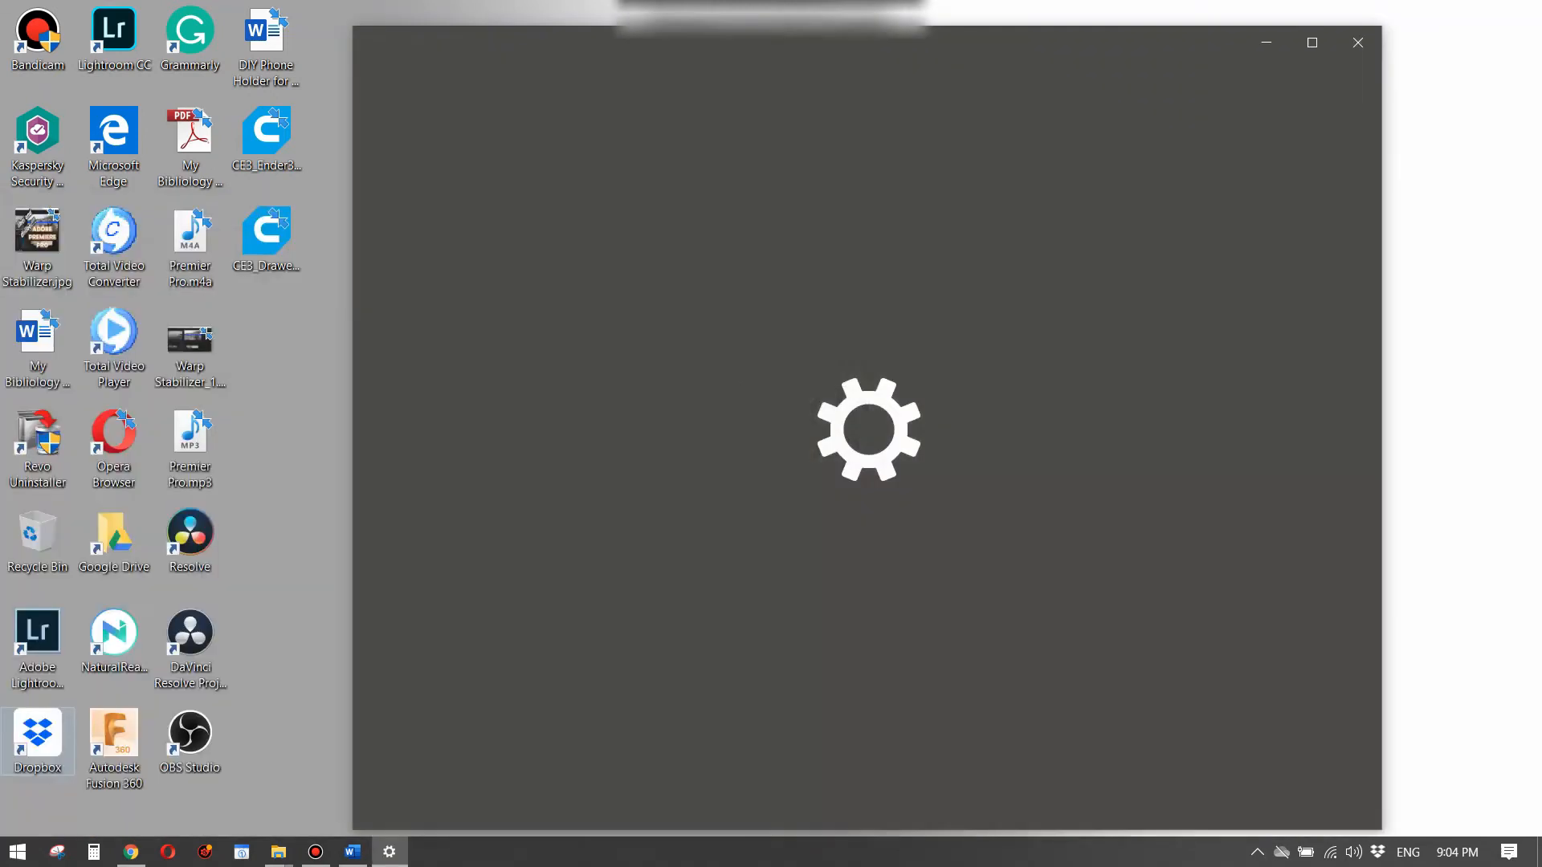
left_click(530, 269)
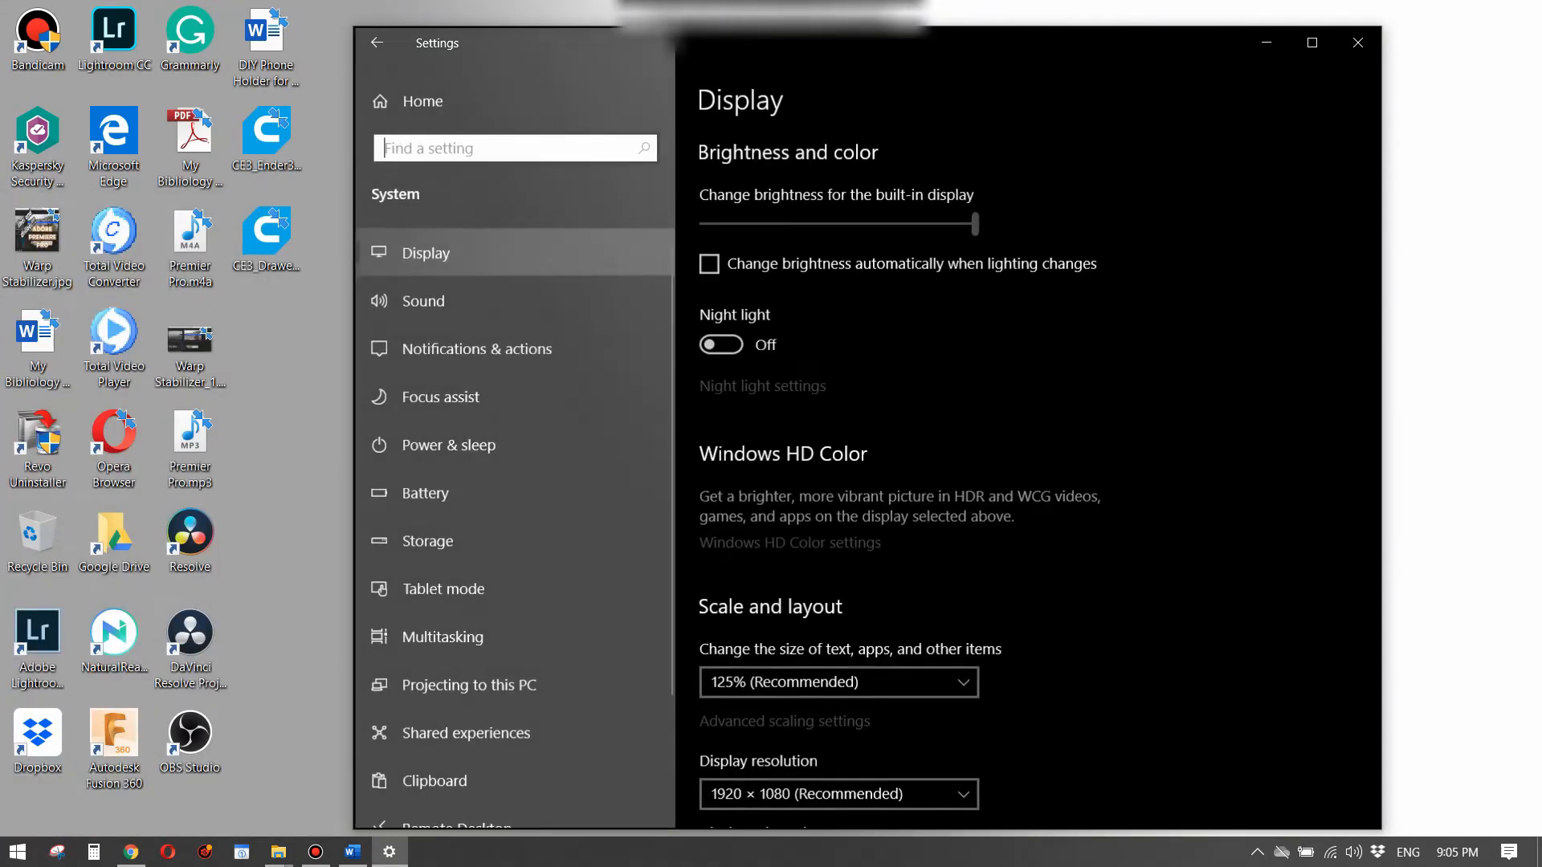
scroll(522, 271, "down", 3)
left_click(468, 722)
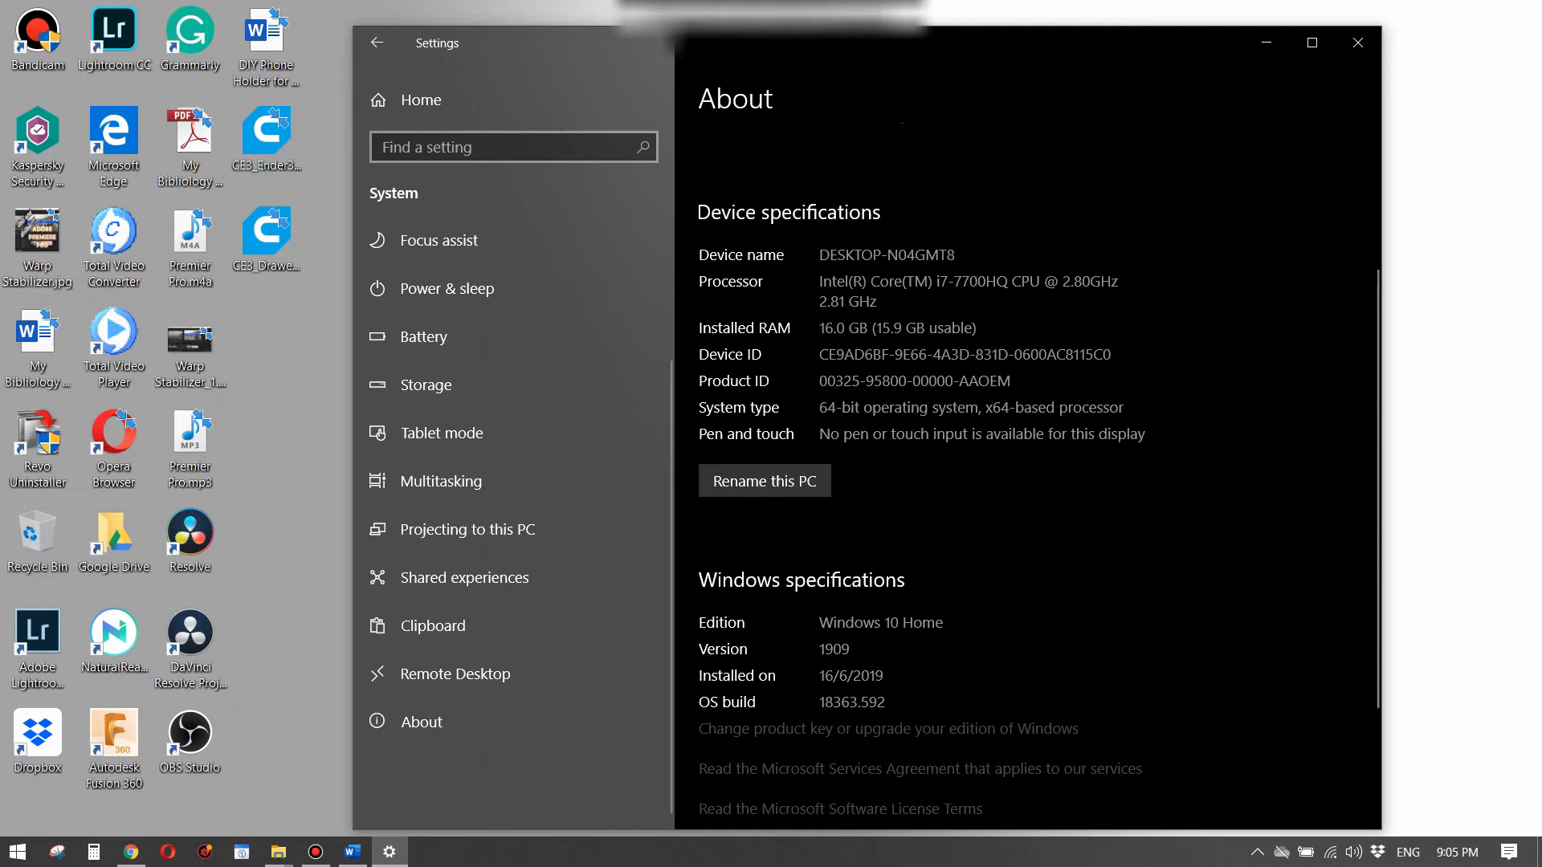
scroll(1027, 425, "down", 3)
left_click(1357, 42)
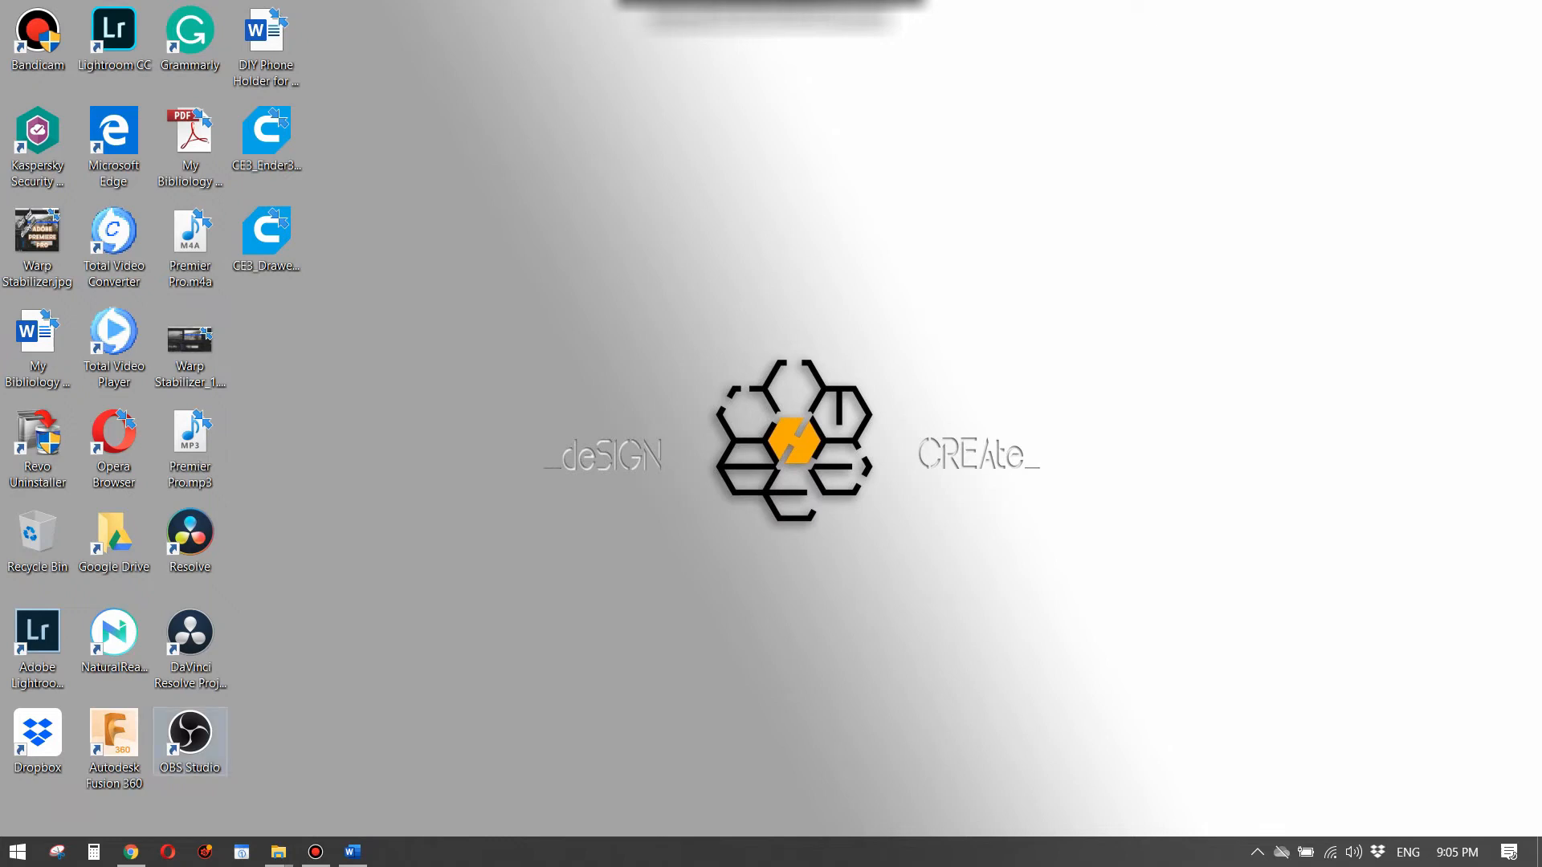
- Set the OBS Studio shortcut's compatibility mode for all users to Windows 7, apply it and close the properties
right_click(186, 767)
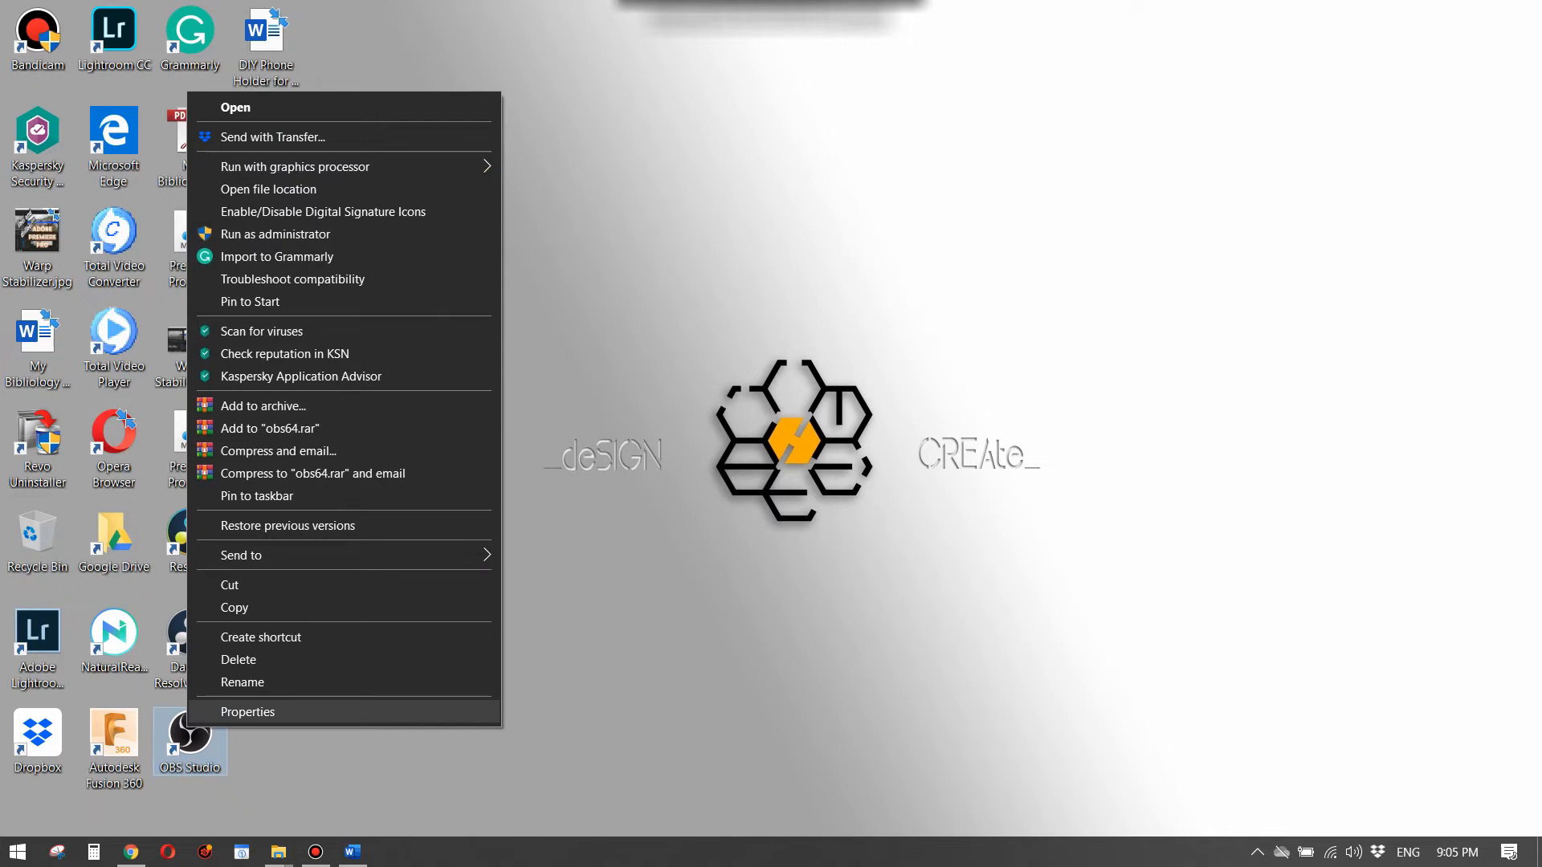
key("Return")
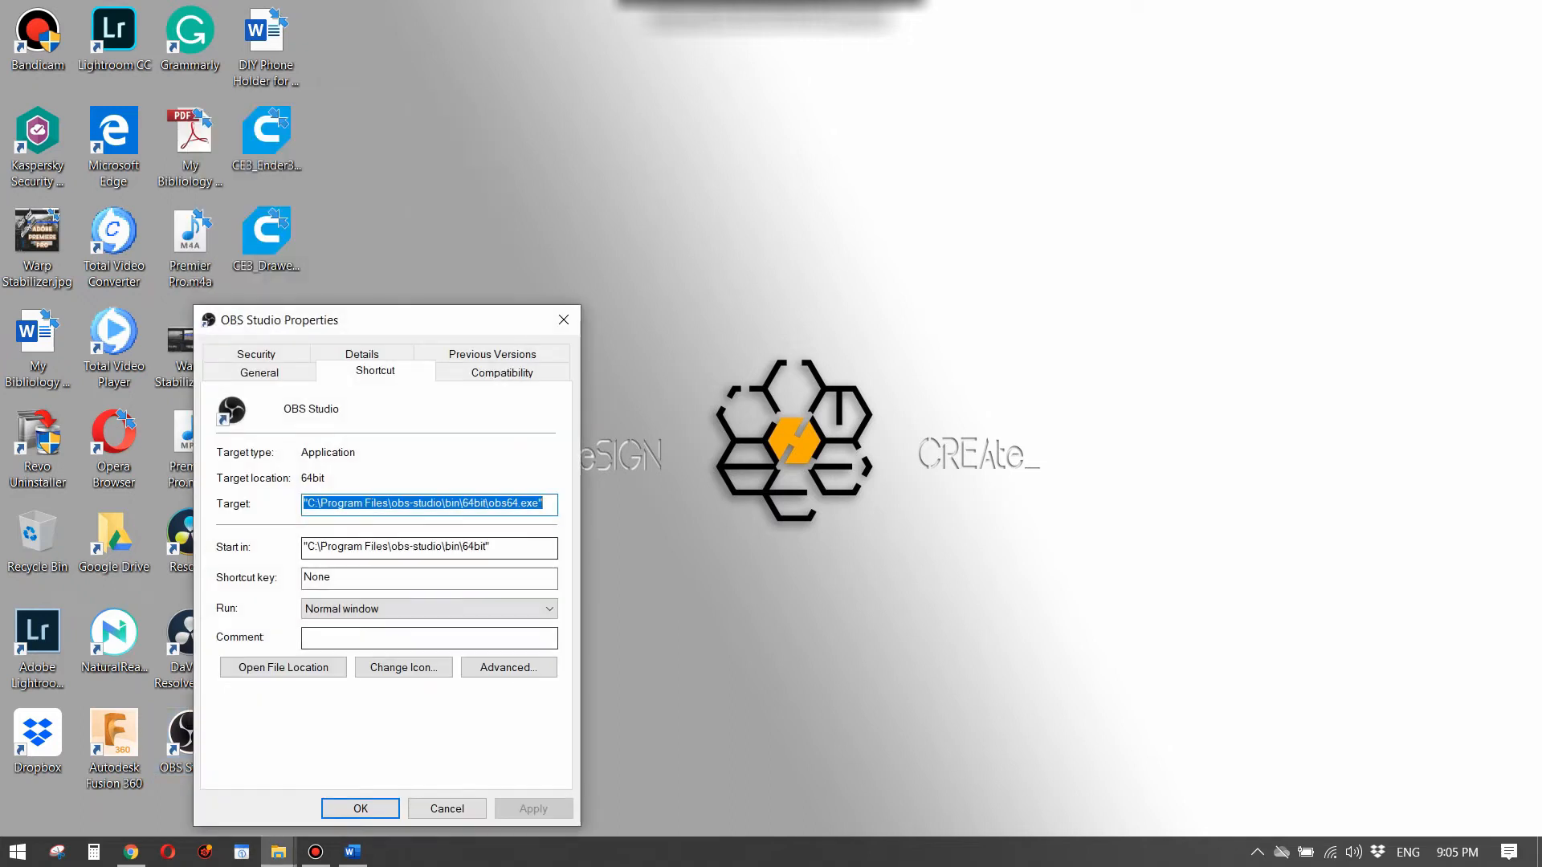
left_click_drag(493, 319, 762, 137)
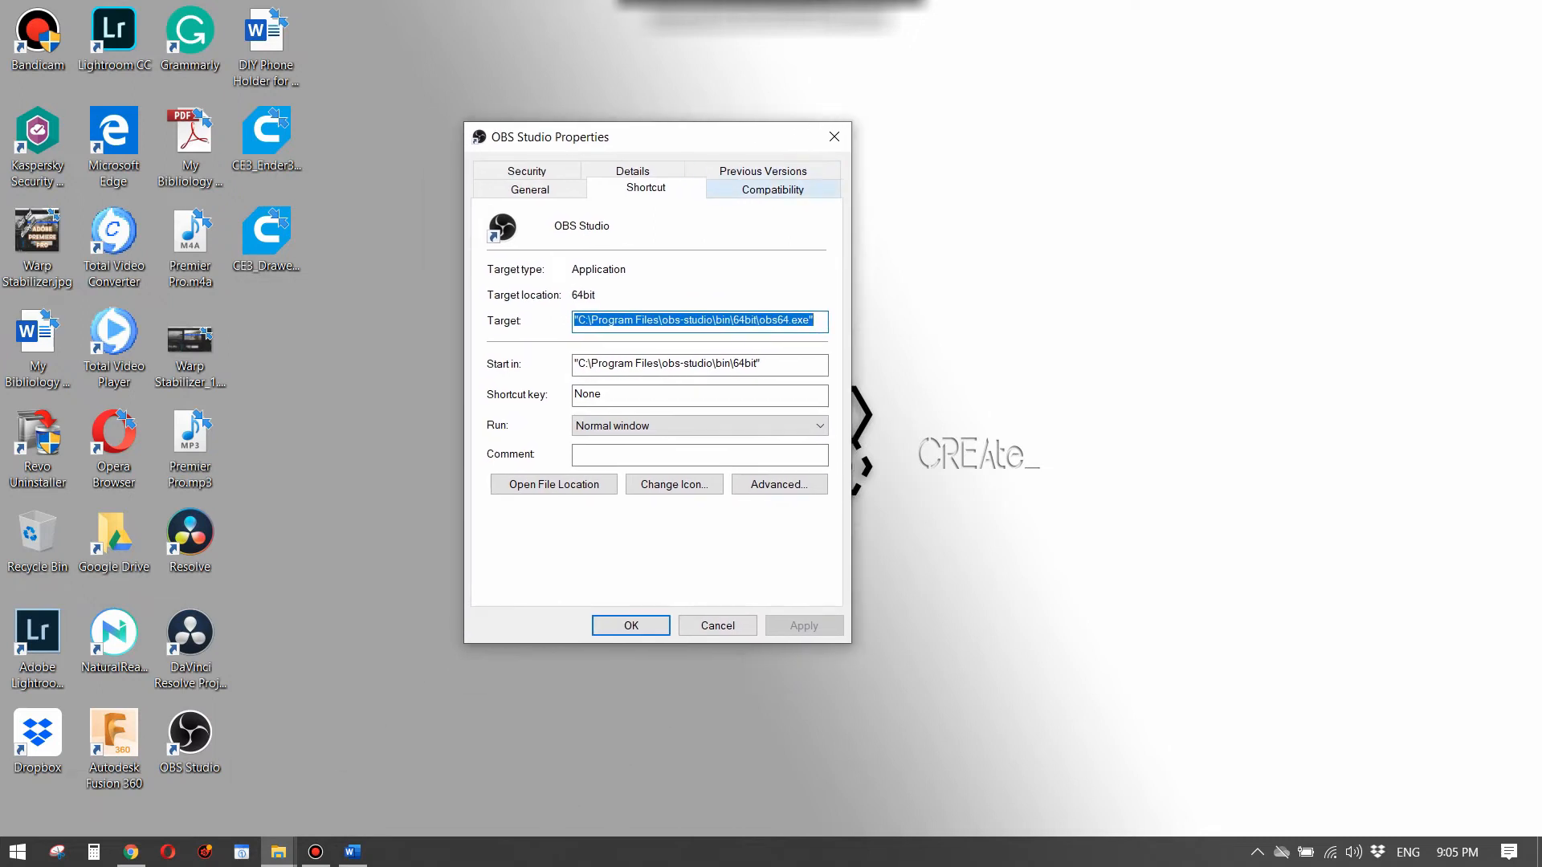
left_click(771, 190)
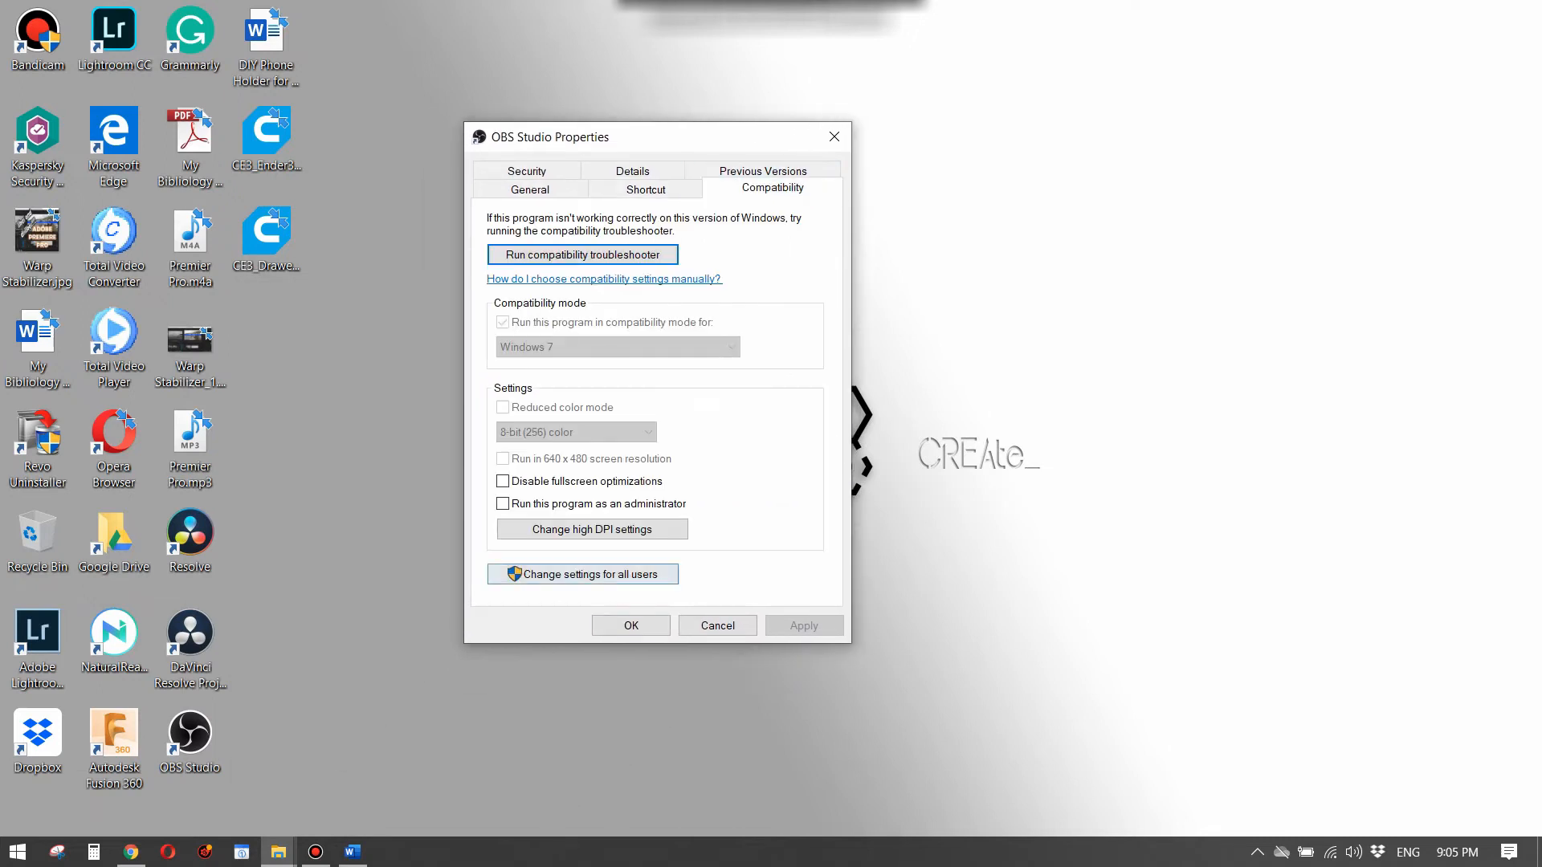
left_click(583, 574)
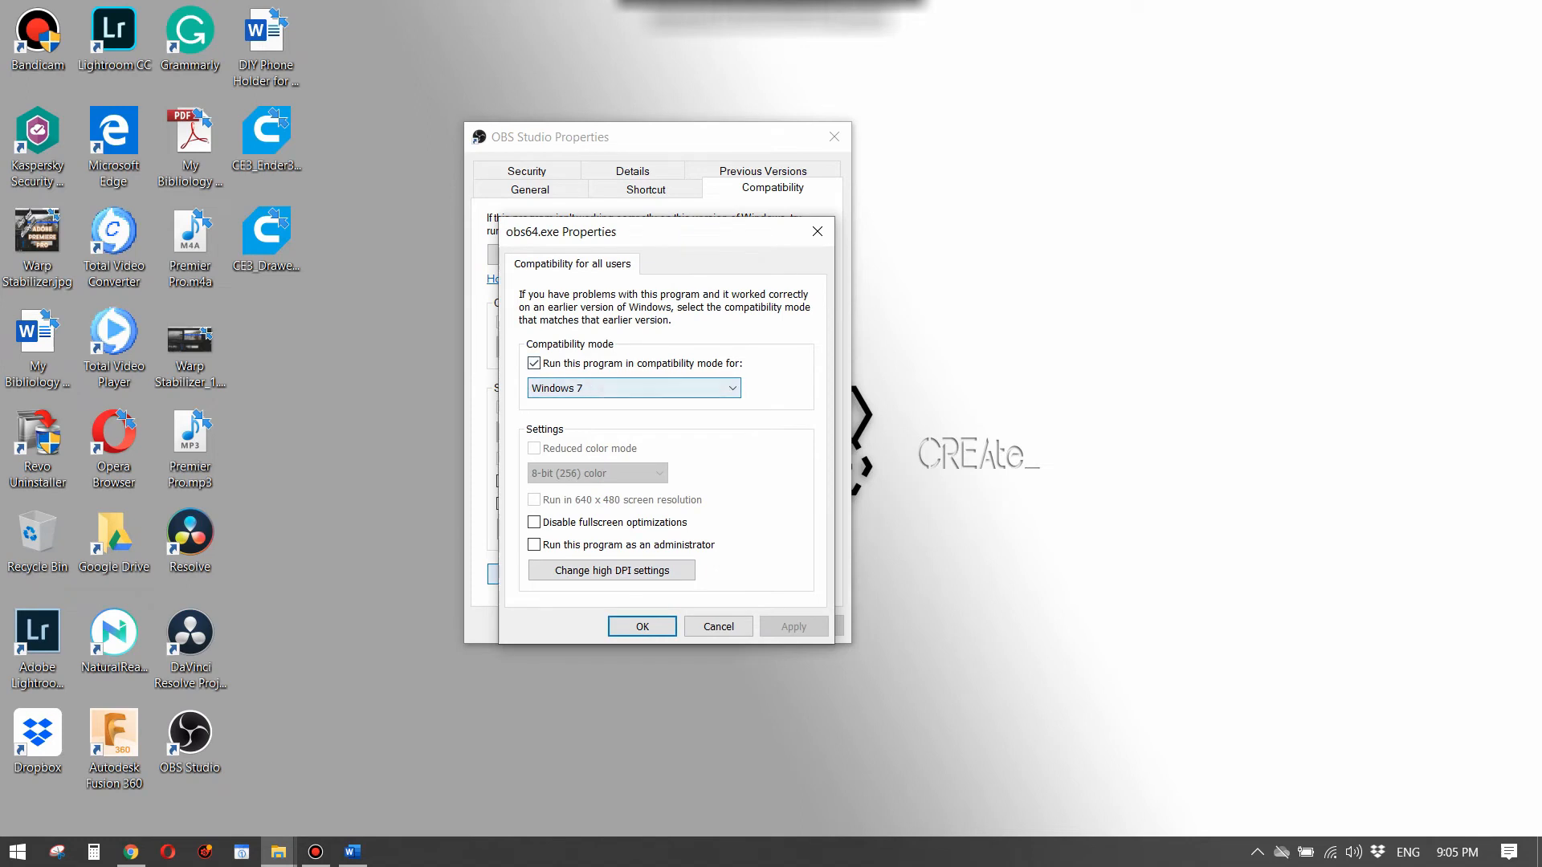
left_click(635, 388)
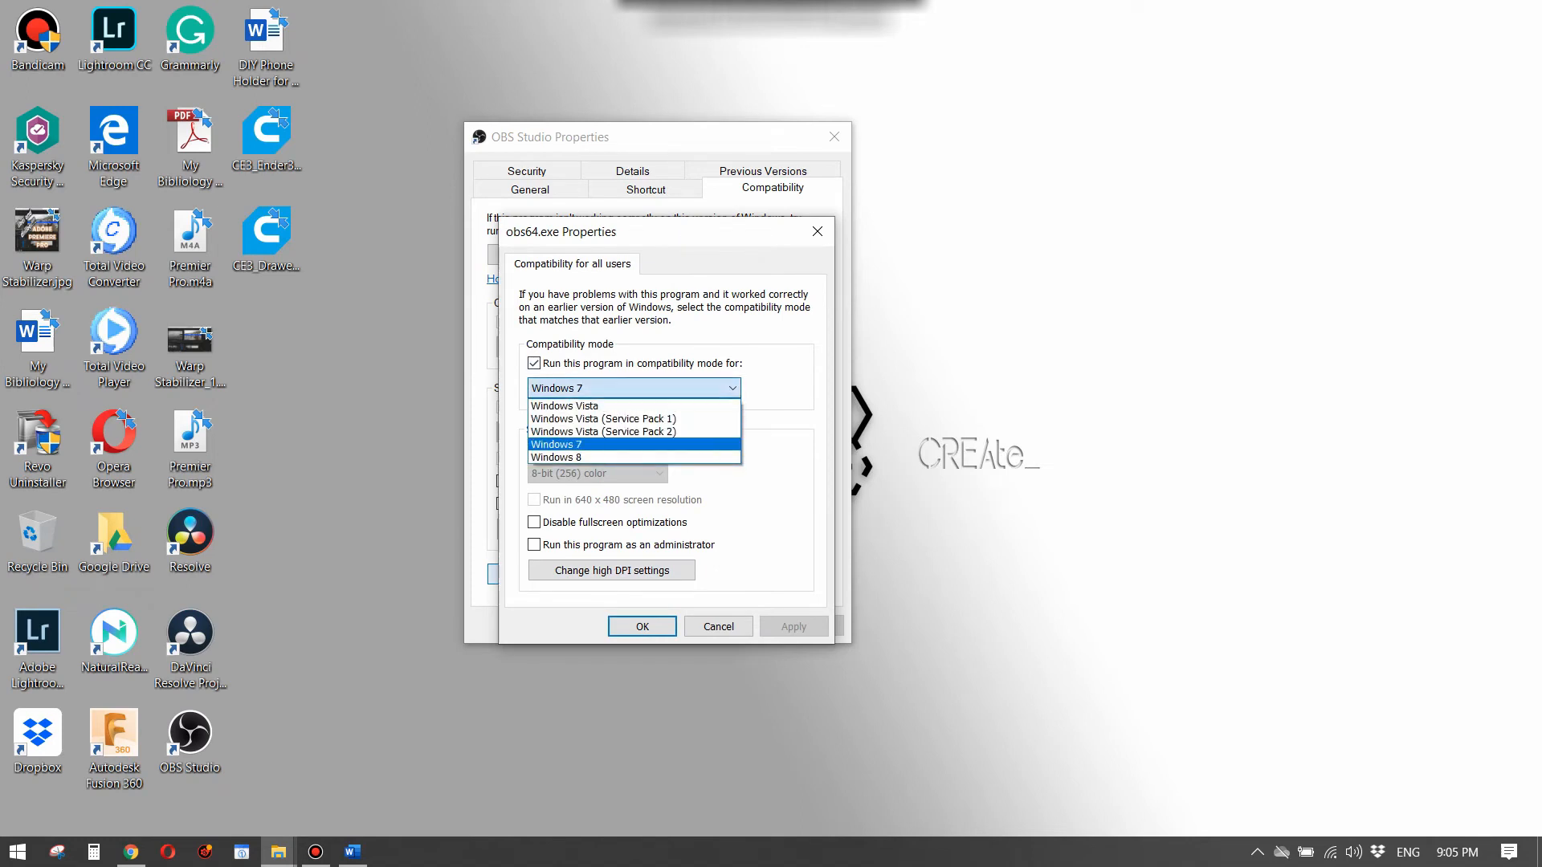
left_click(554, 444)
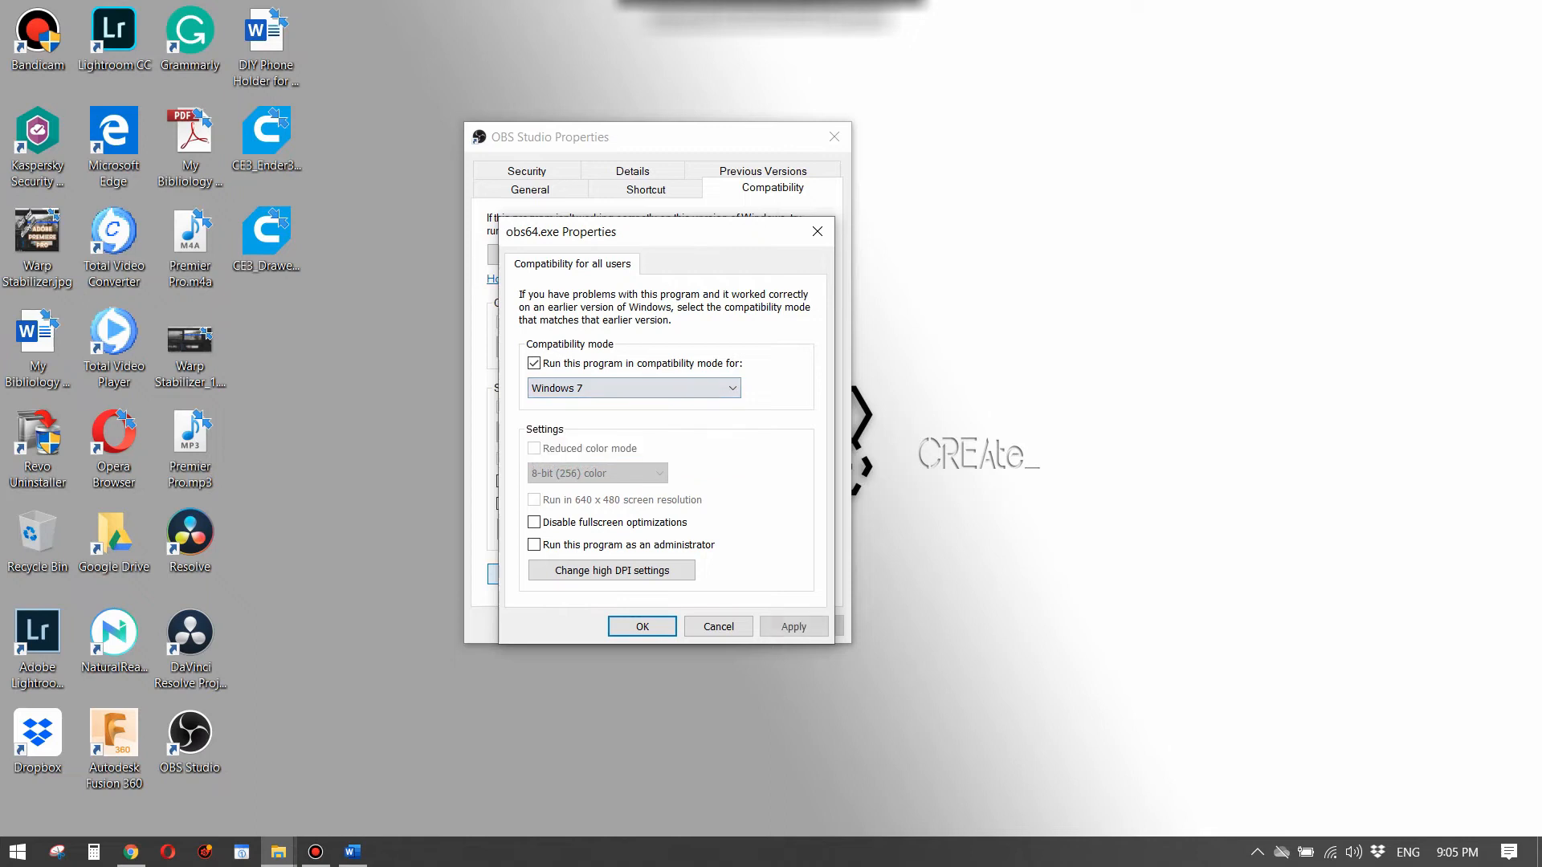
left_click(793, 626)
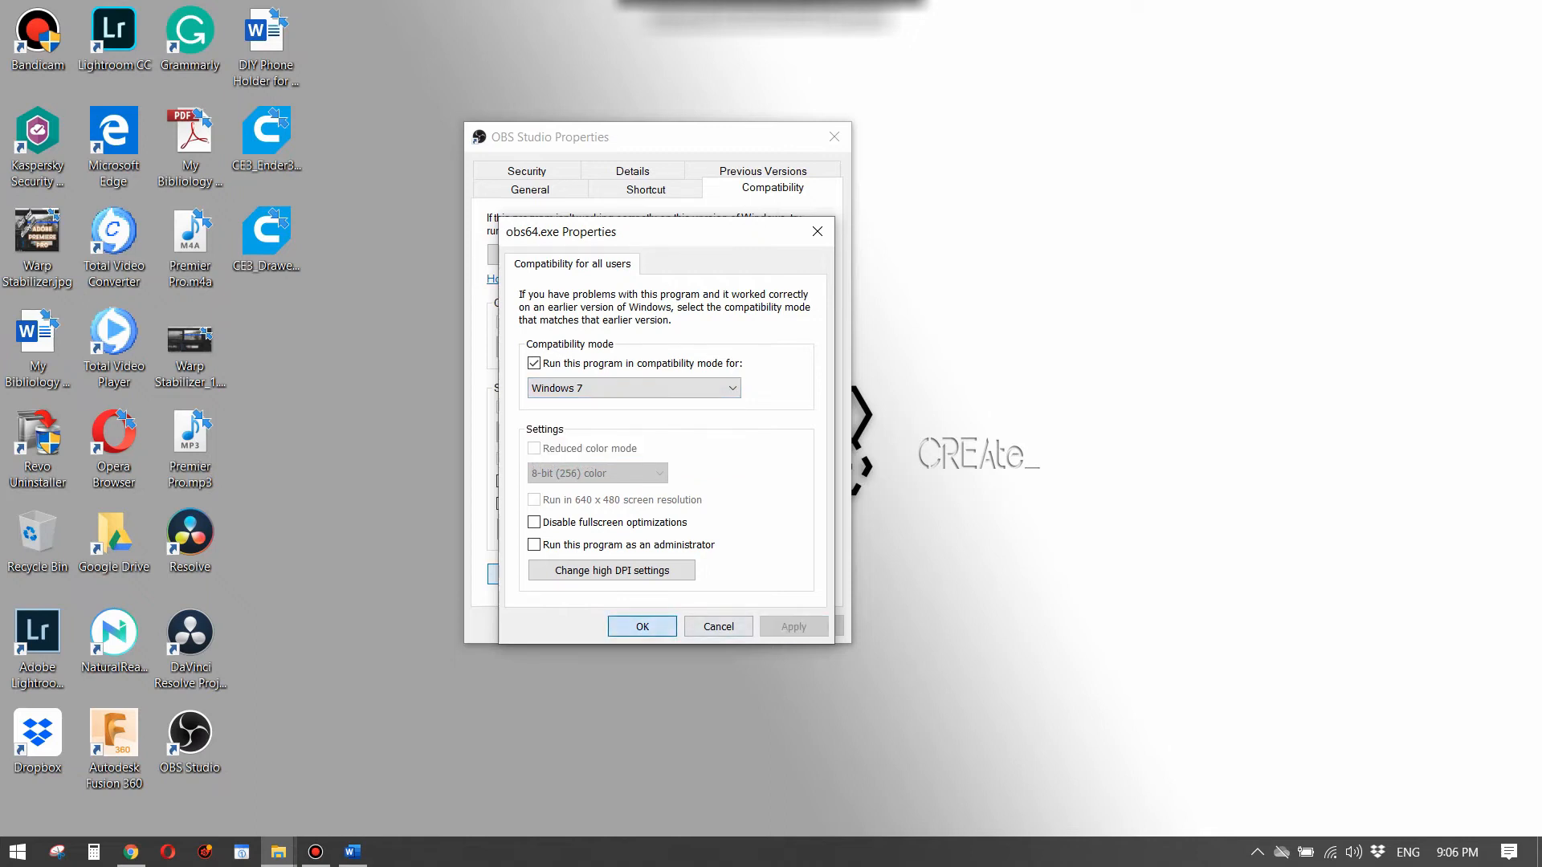
left_click(642, 626)
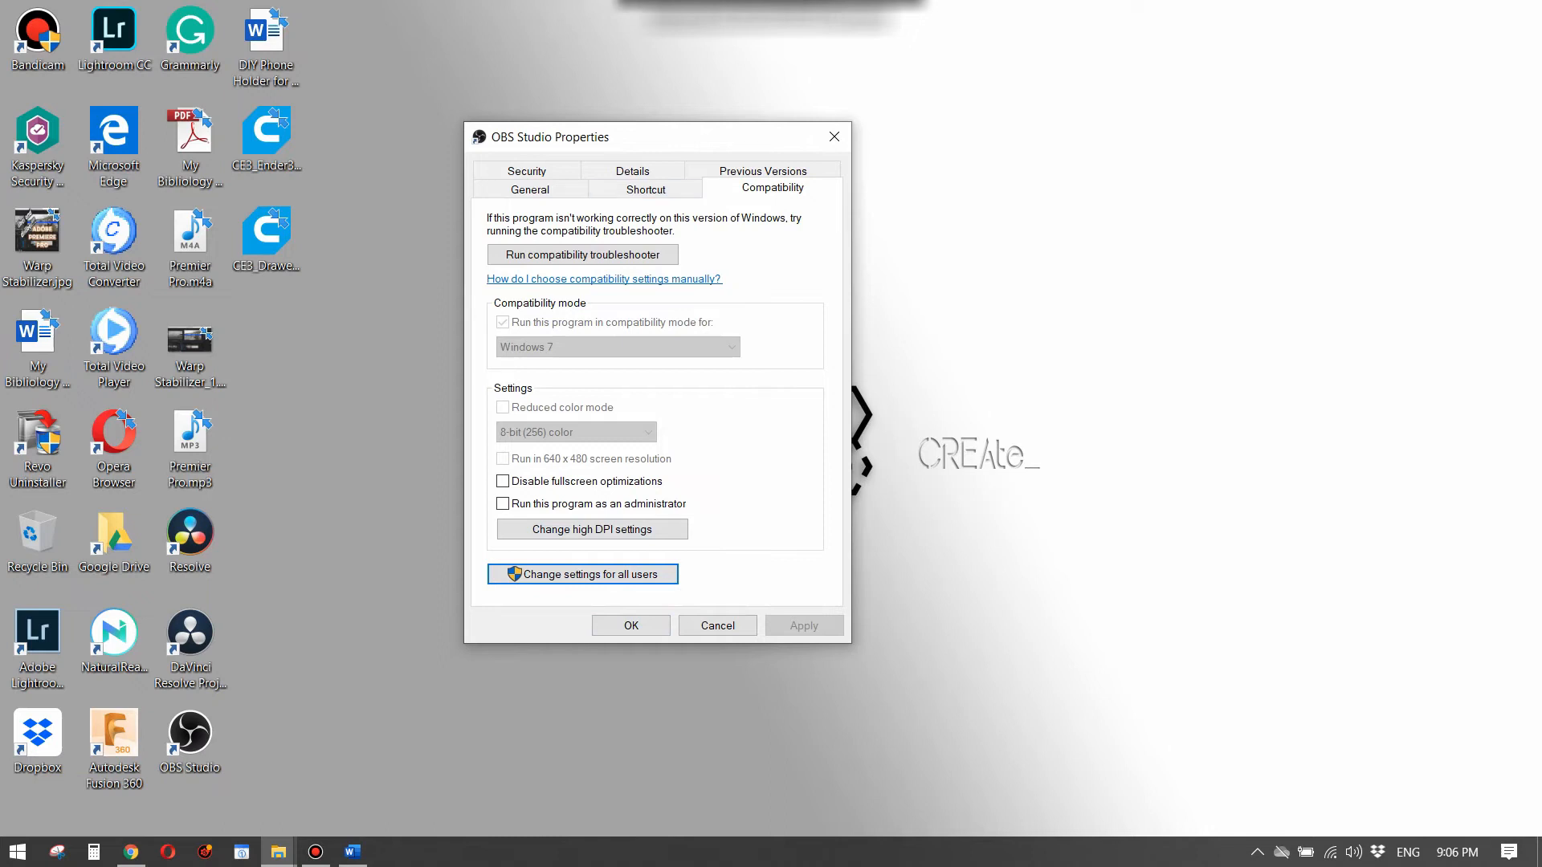
key("Escape")
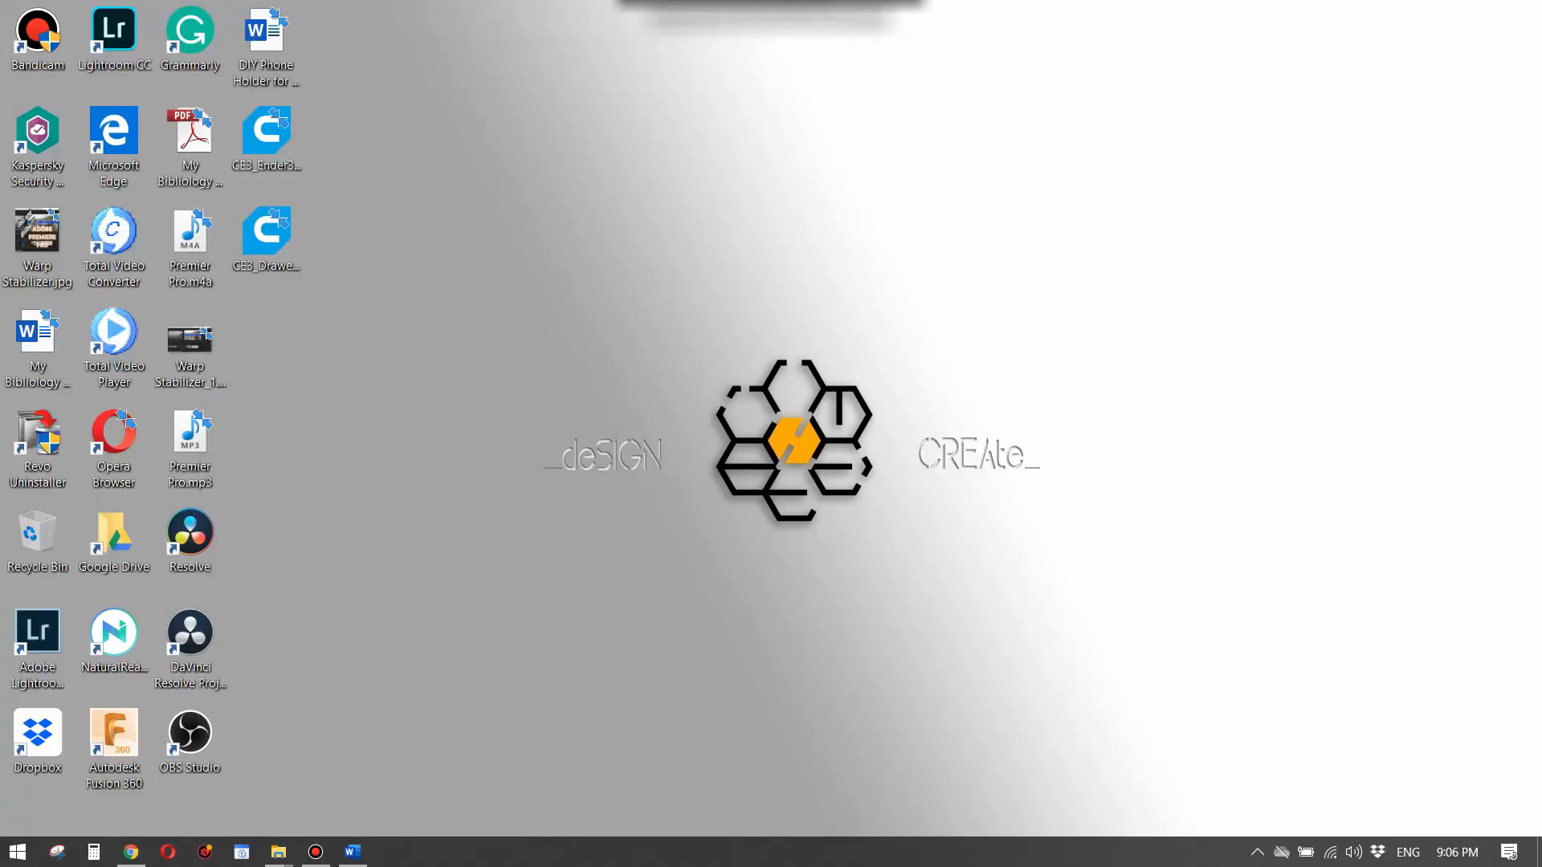
- In NVIDIA Control Panel's 3D program settings, select OBS Studio (bin/64bit/obs64.exe) and set its preferred graphics processor to High-performance NVIDIA processor
right_click(702, 206)
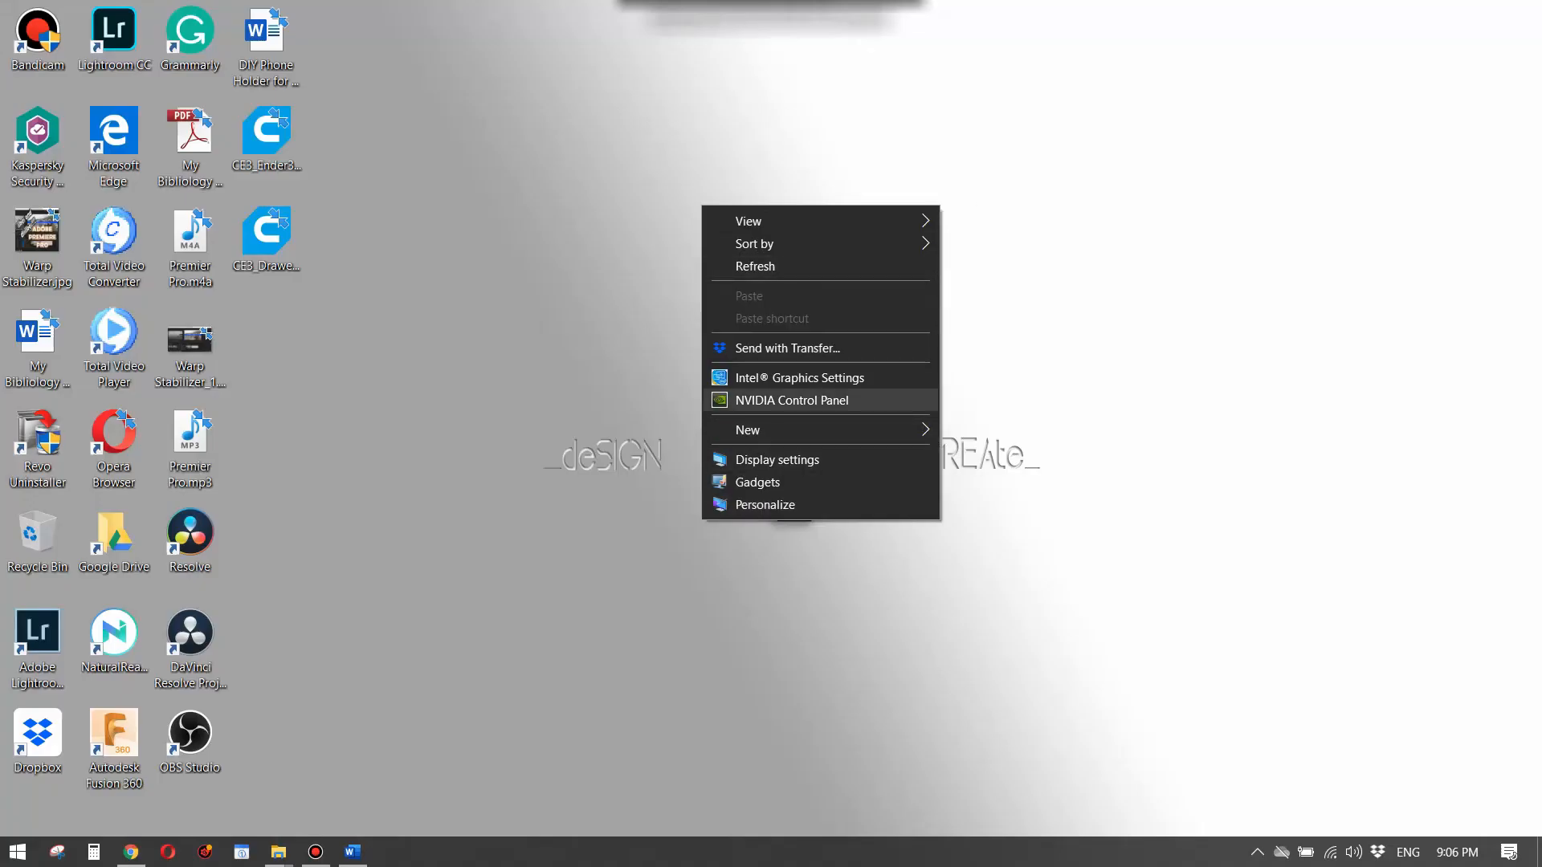
left_click(792, 401)
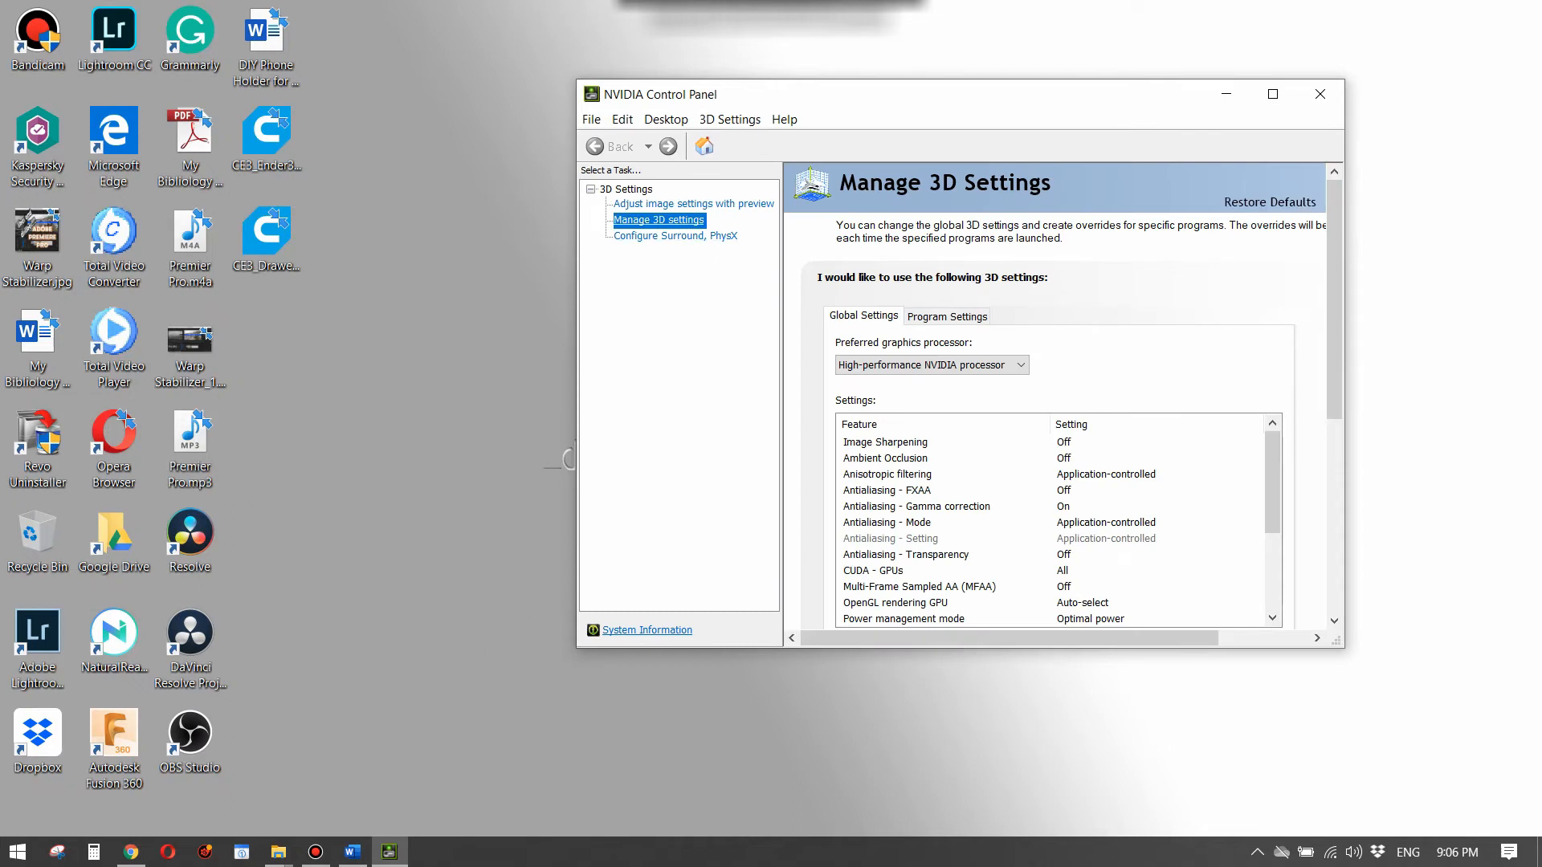
left_click(947, 316)
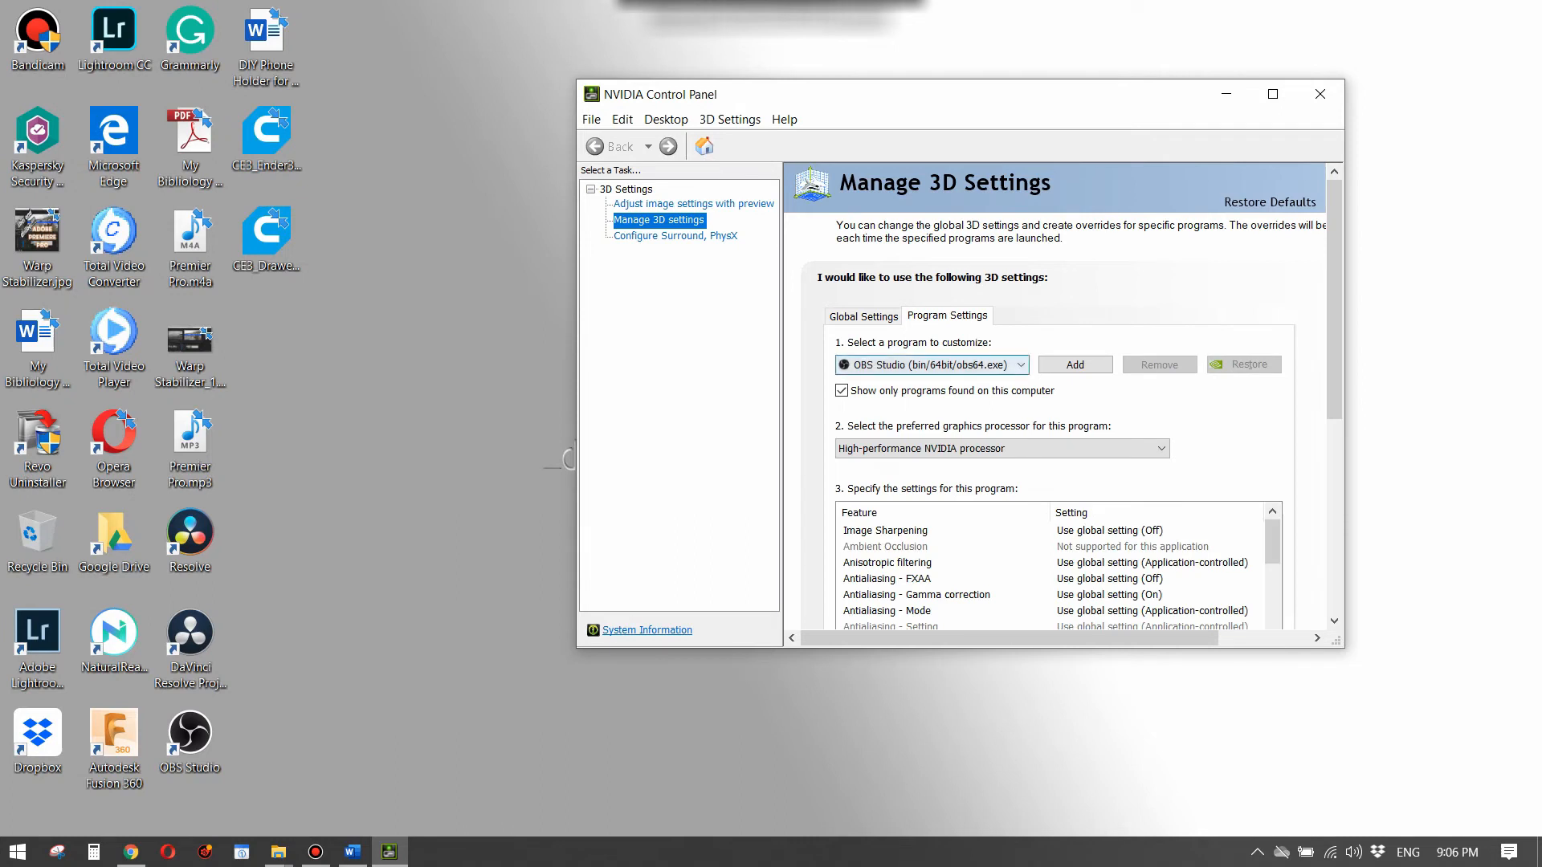
left_click(931, 364)
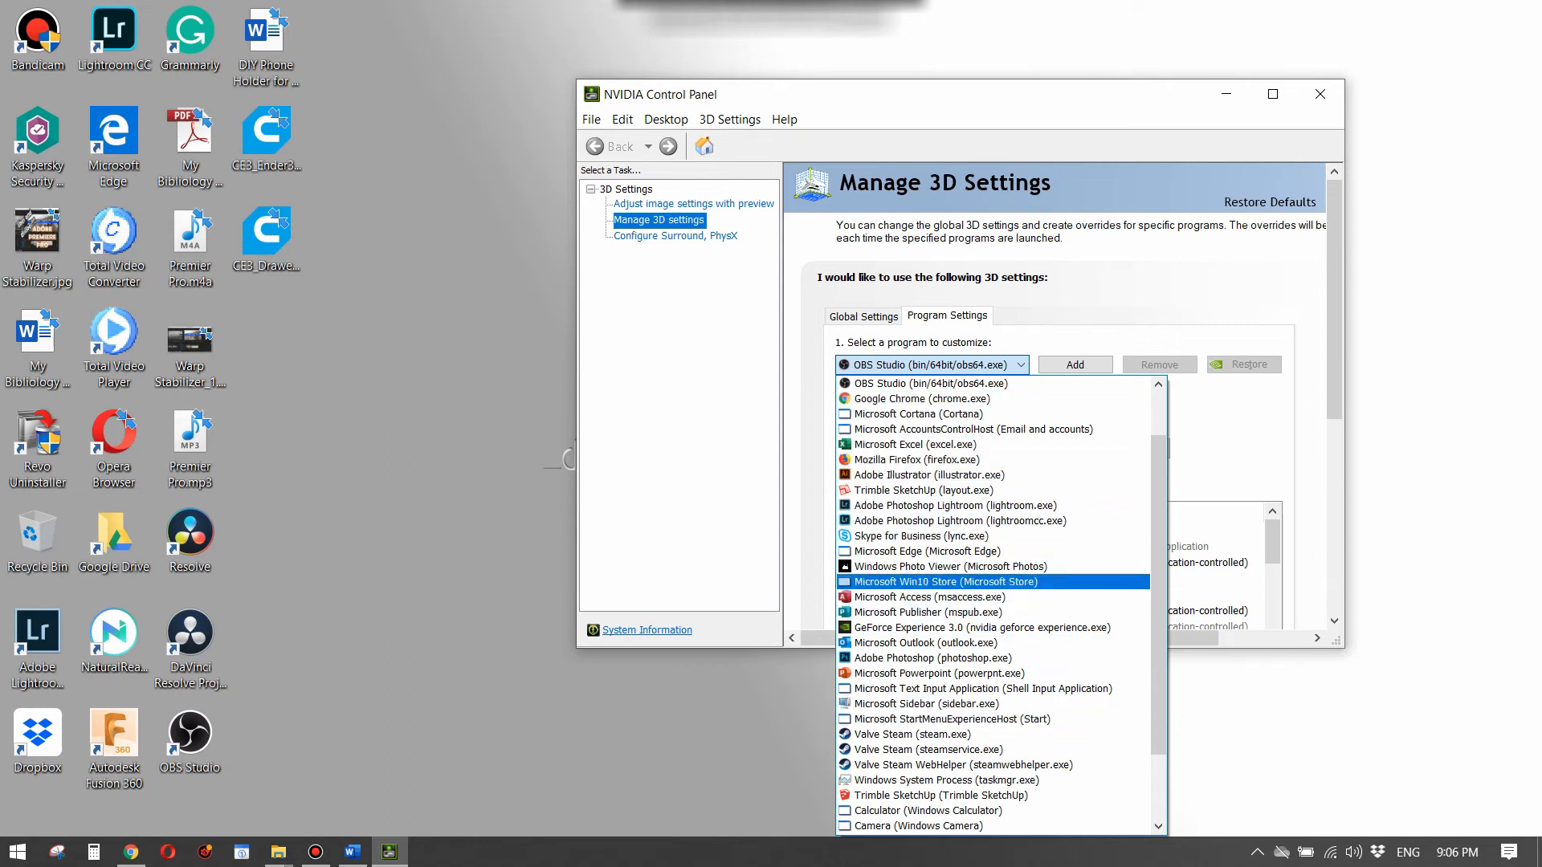
key("Return")
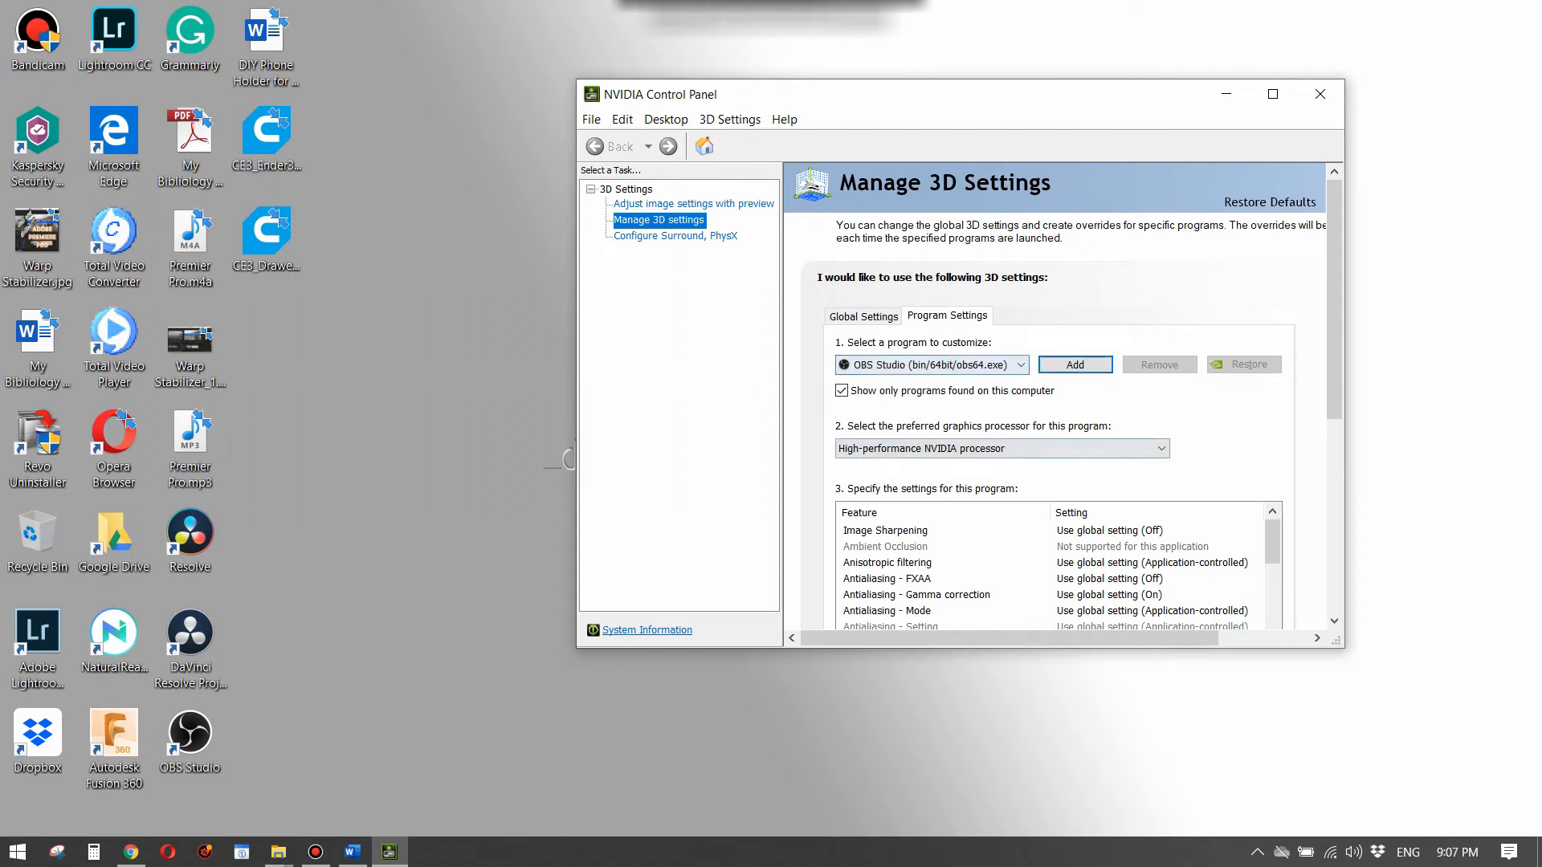
left_click(1002, 448)
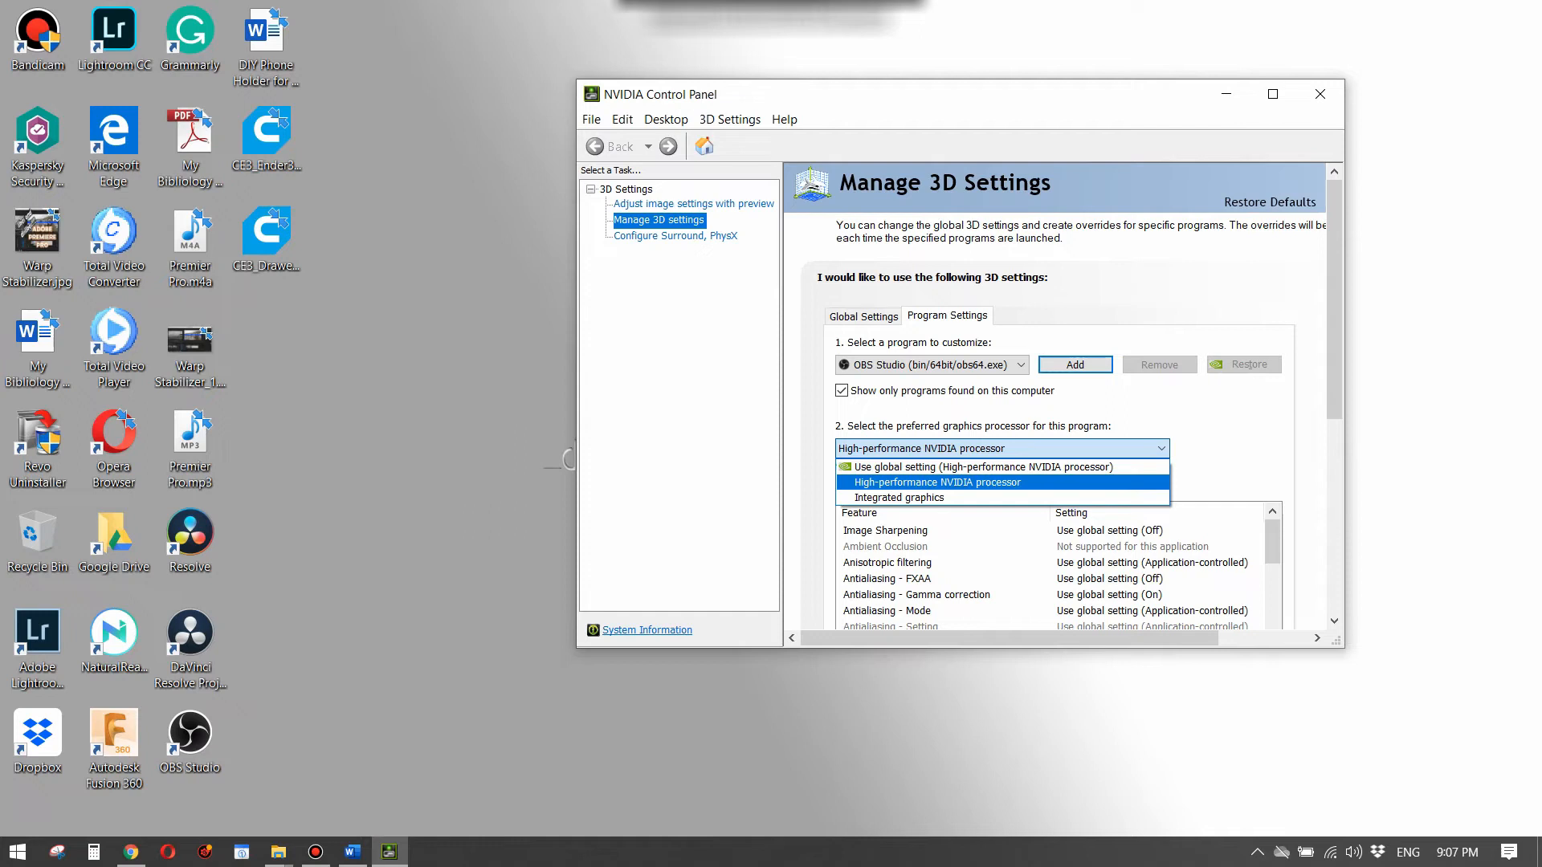
key("Return")
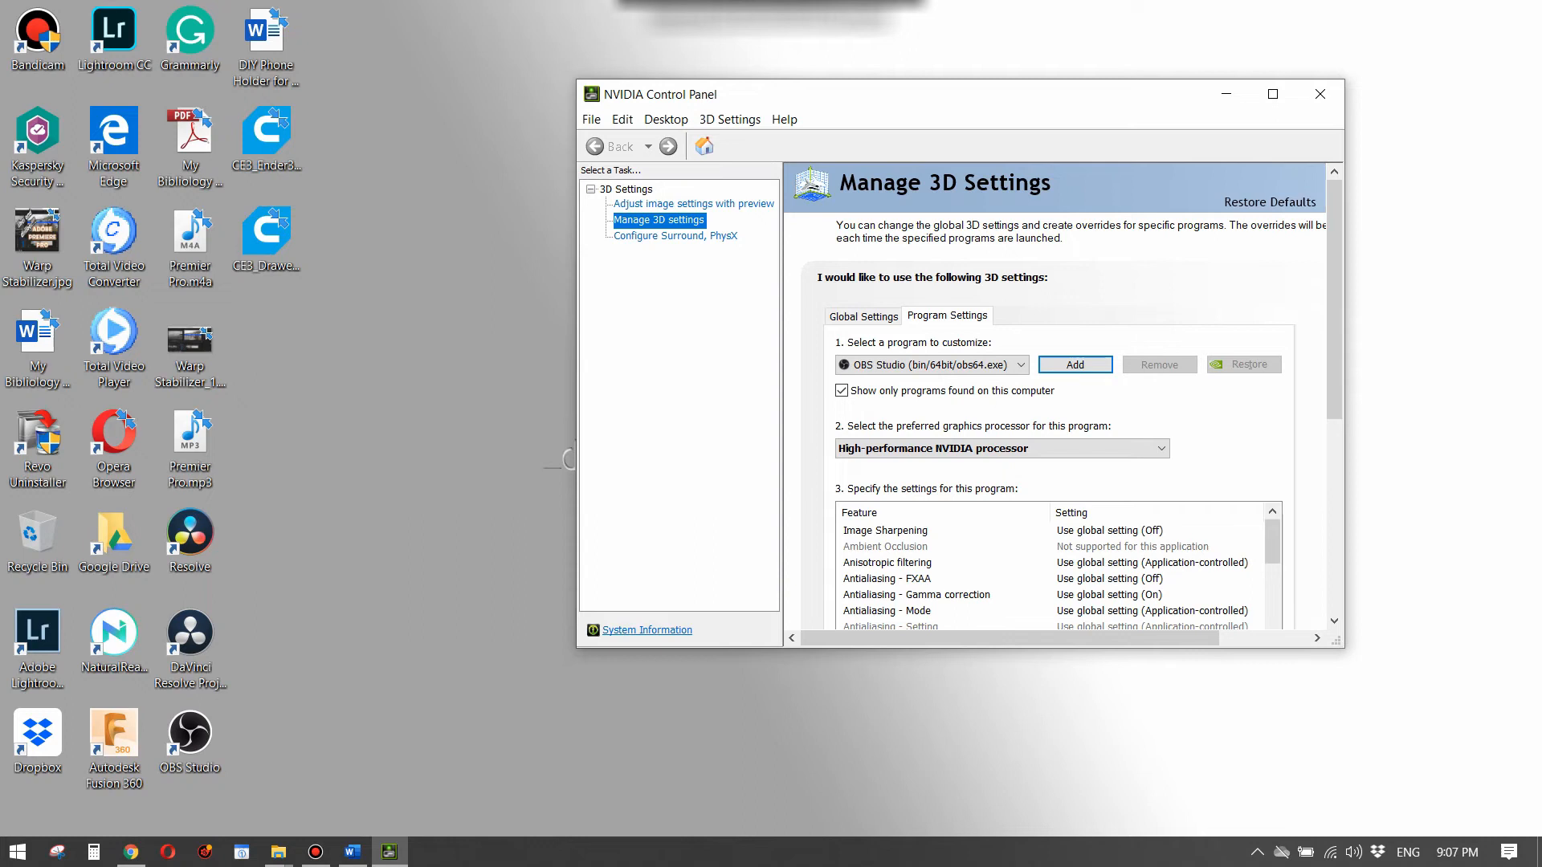
- Close NVIDIA Control Panel, launch OBS Studio to check the Display Capture source's preview, and exit OBS
key("alt+F4")
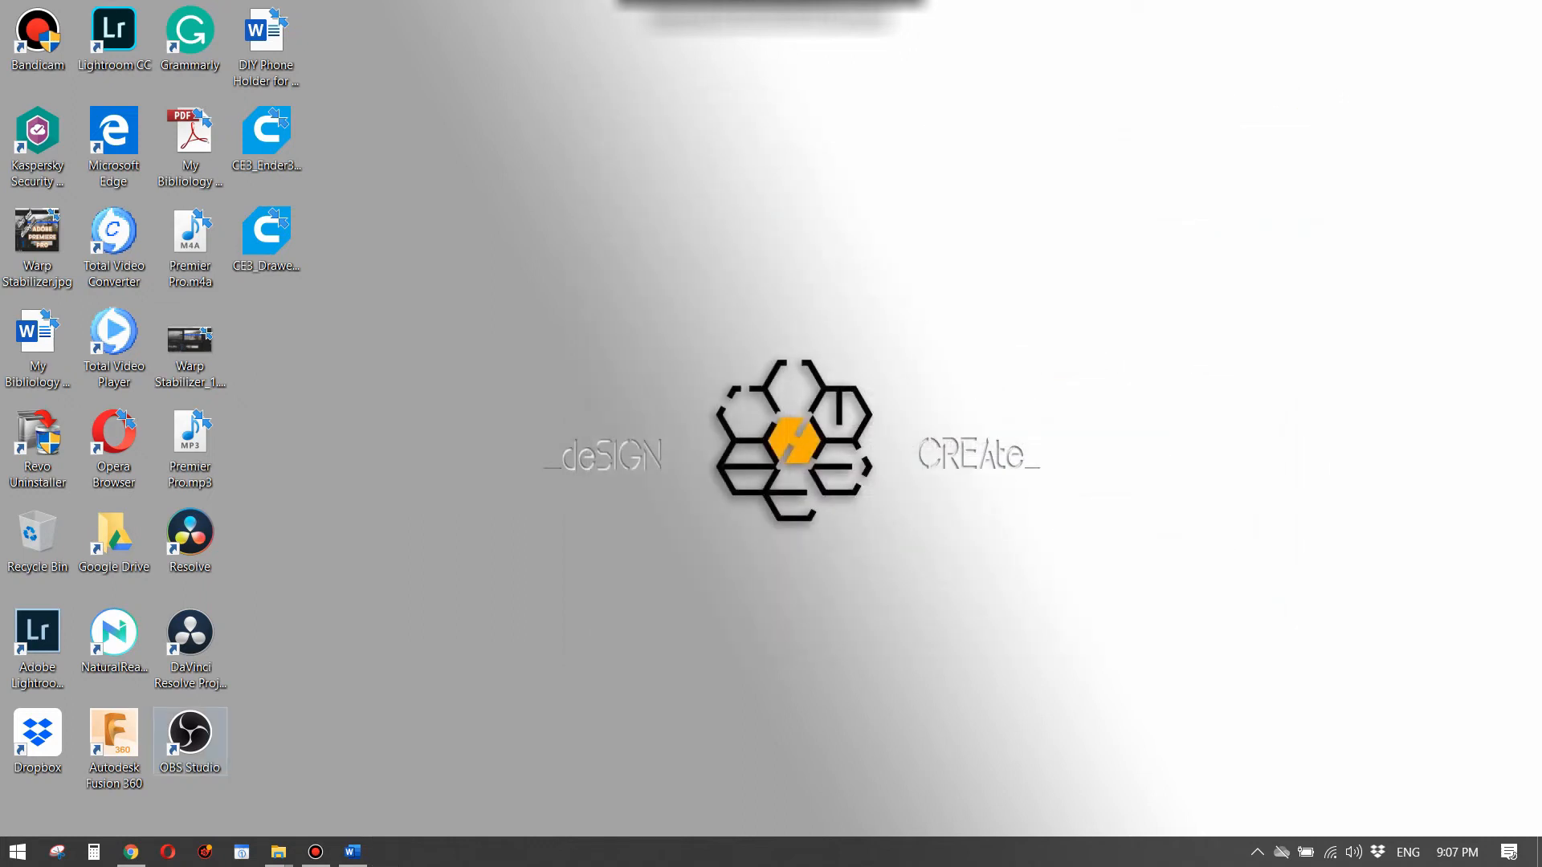
double_click(190, 741)
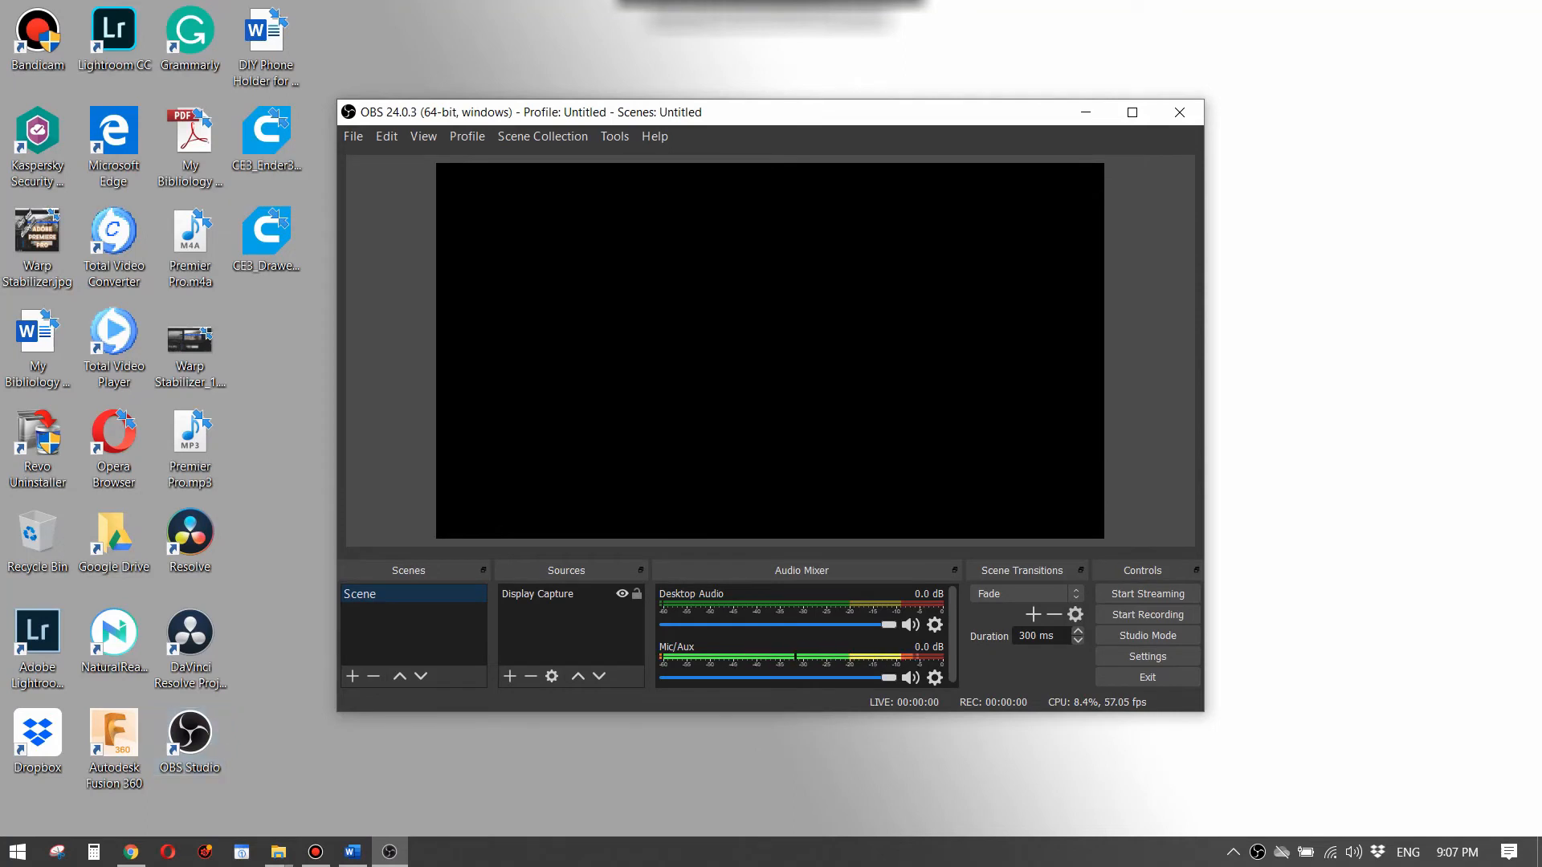
left_click(538, 594)
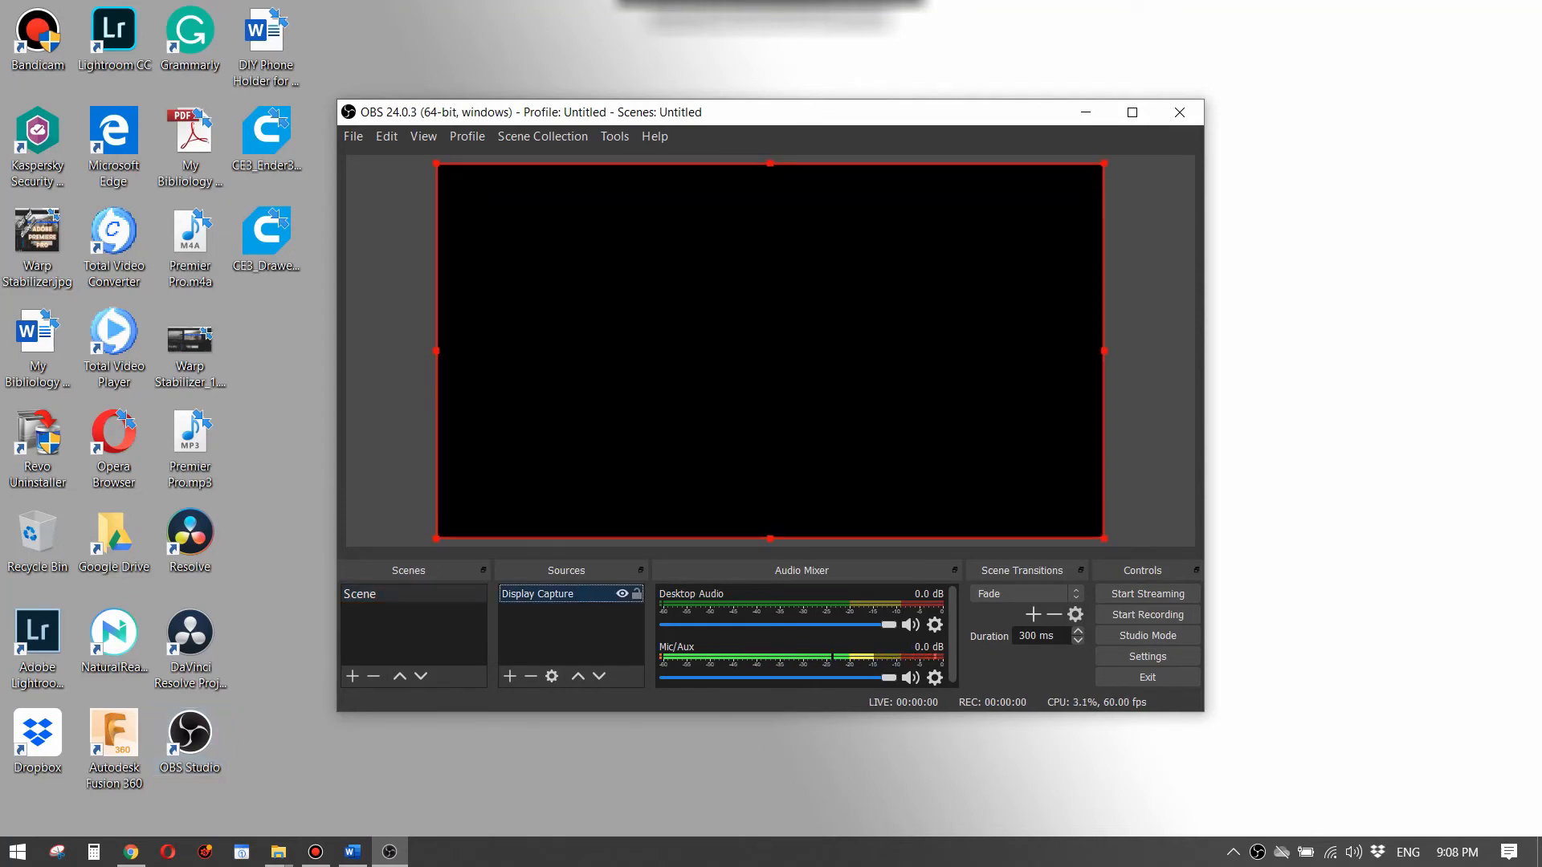
left_click(1147, 677)
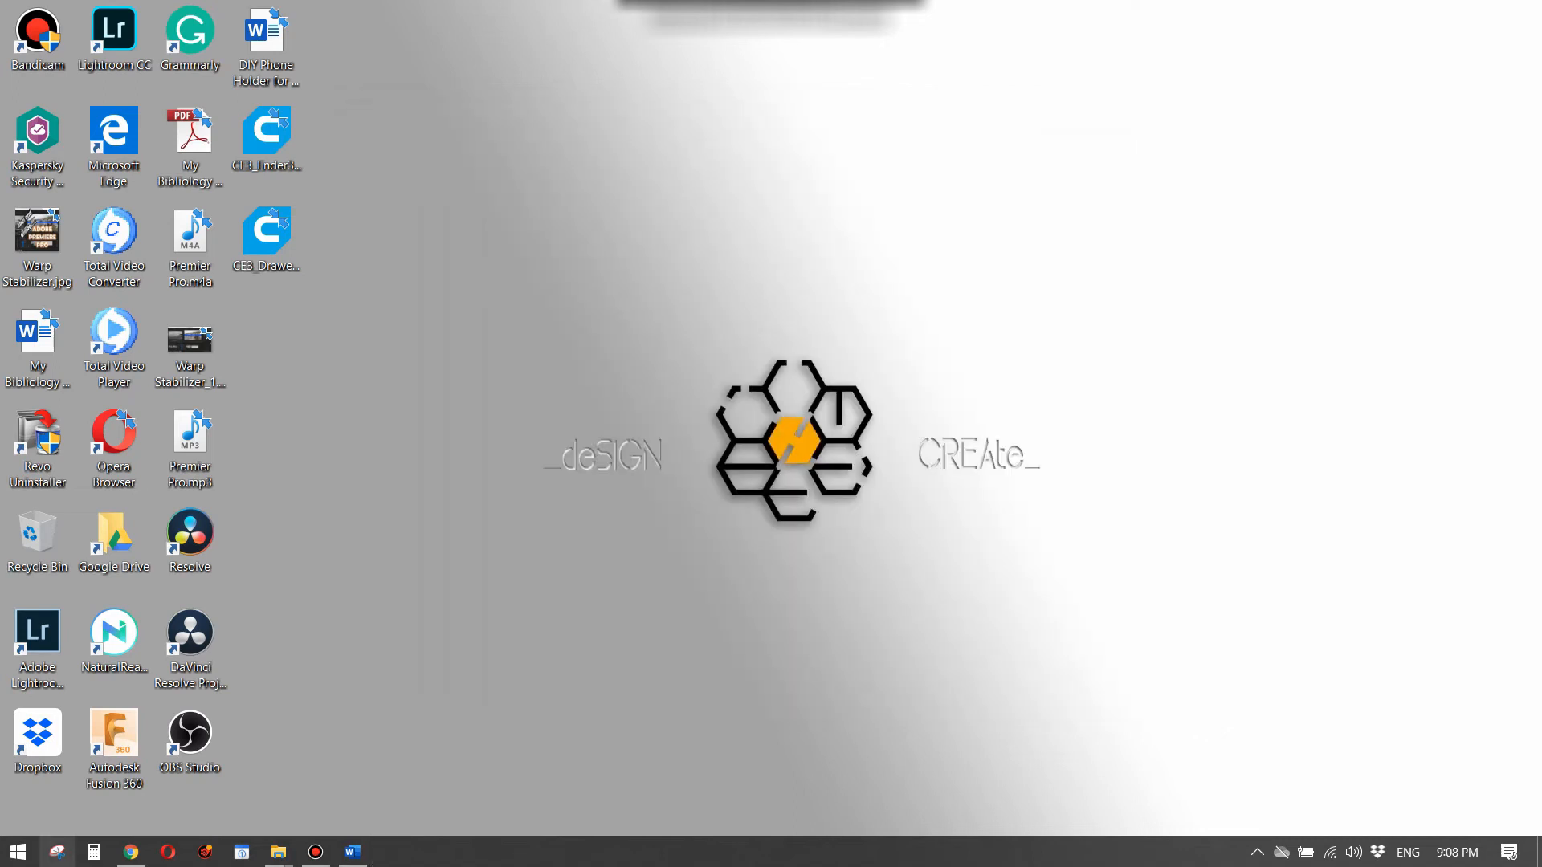
- Check the Windows edition and version on the About page of the Windows system settings, and close Settings
left_click(17, 851)
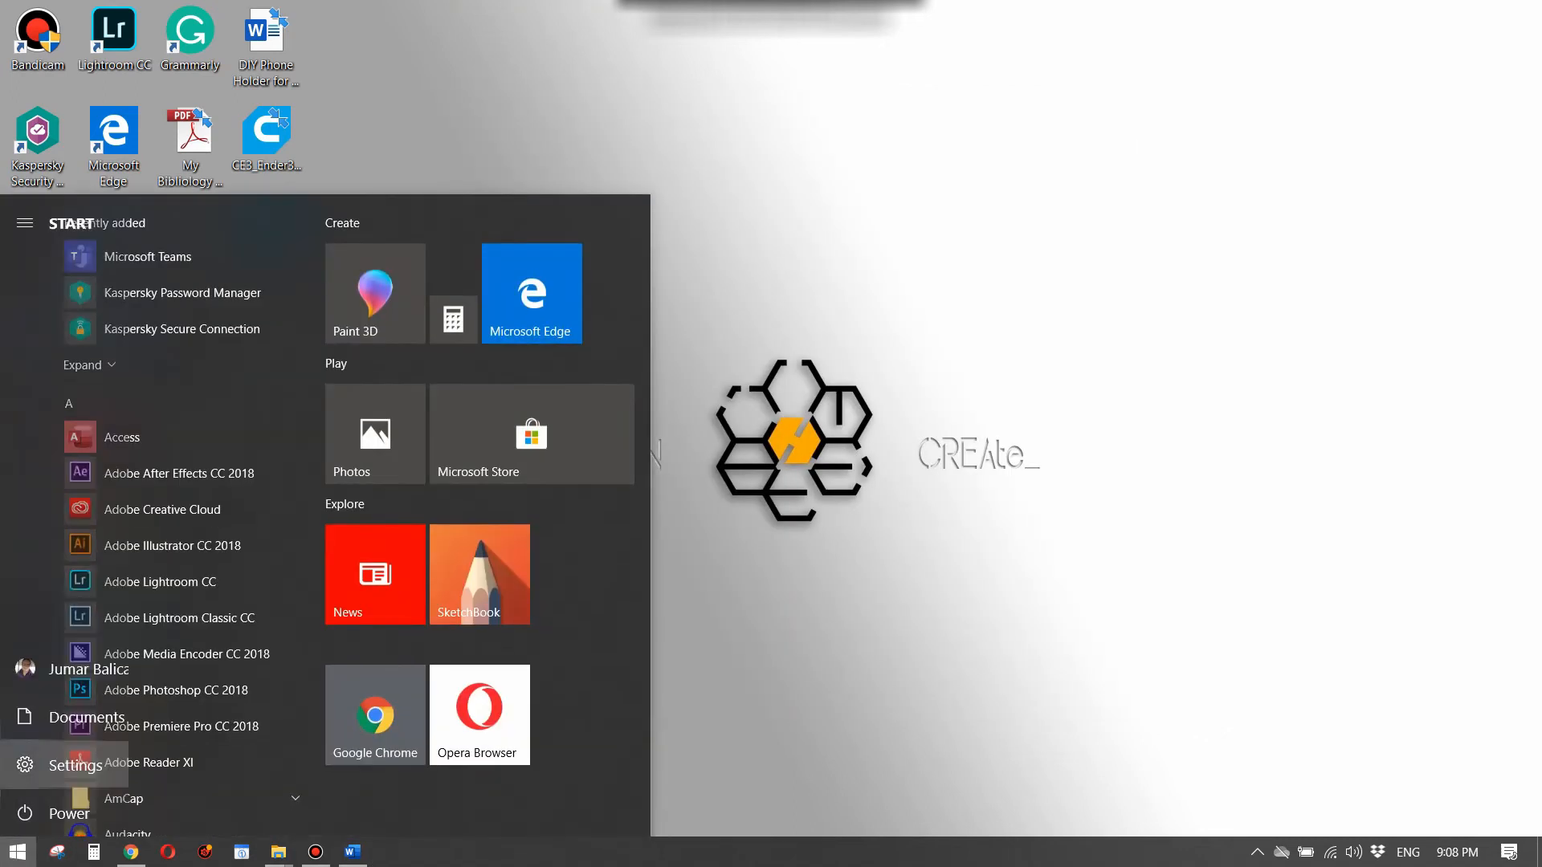
left_click(24, 764)
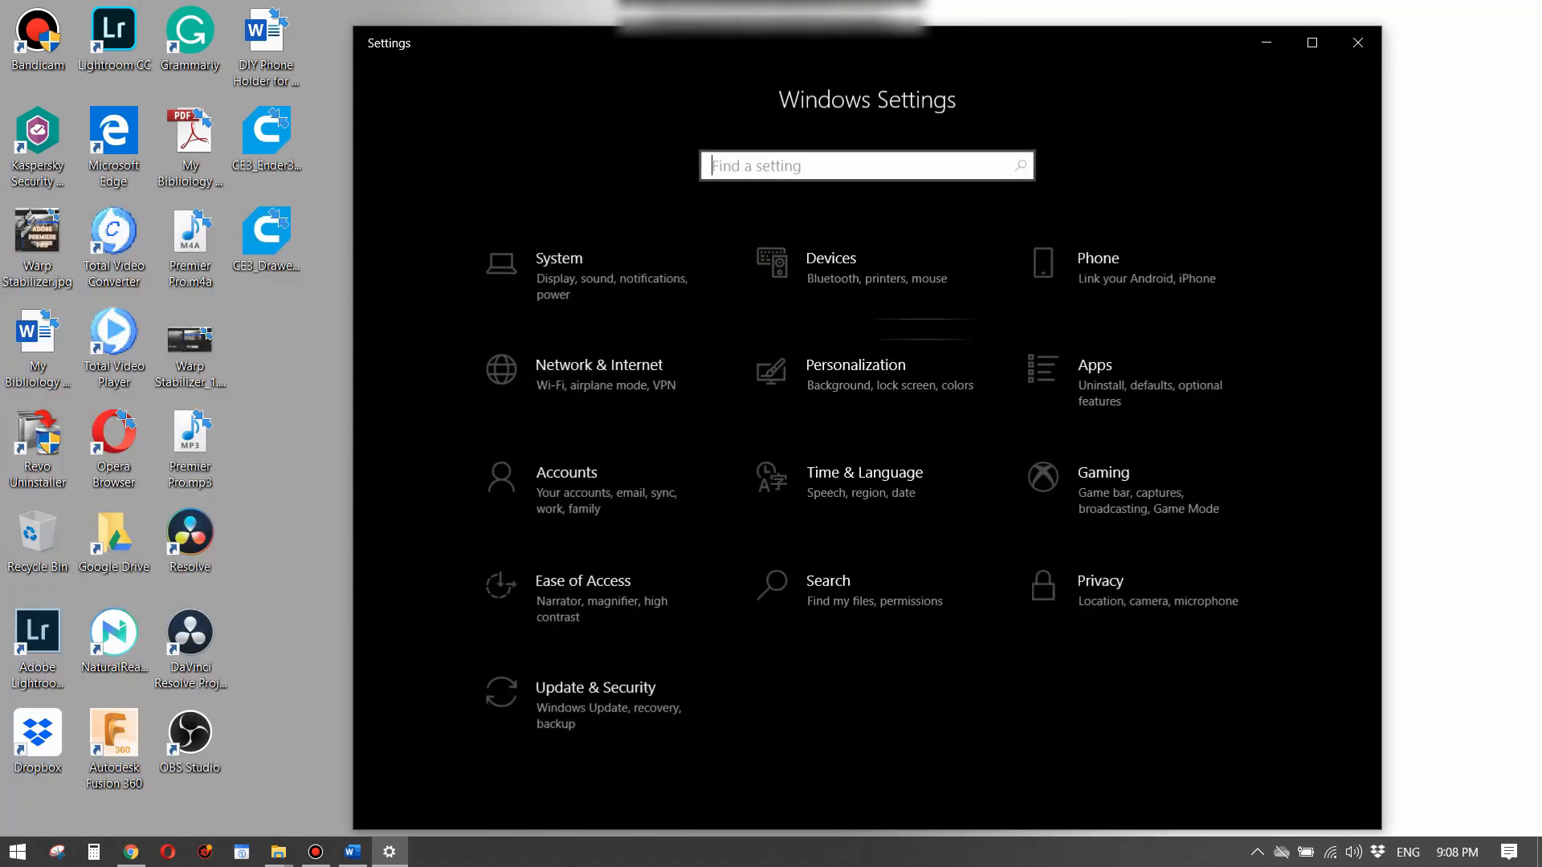
left_click(595, 275)
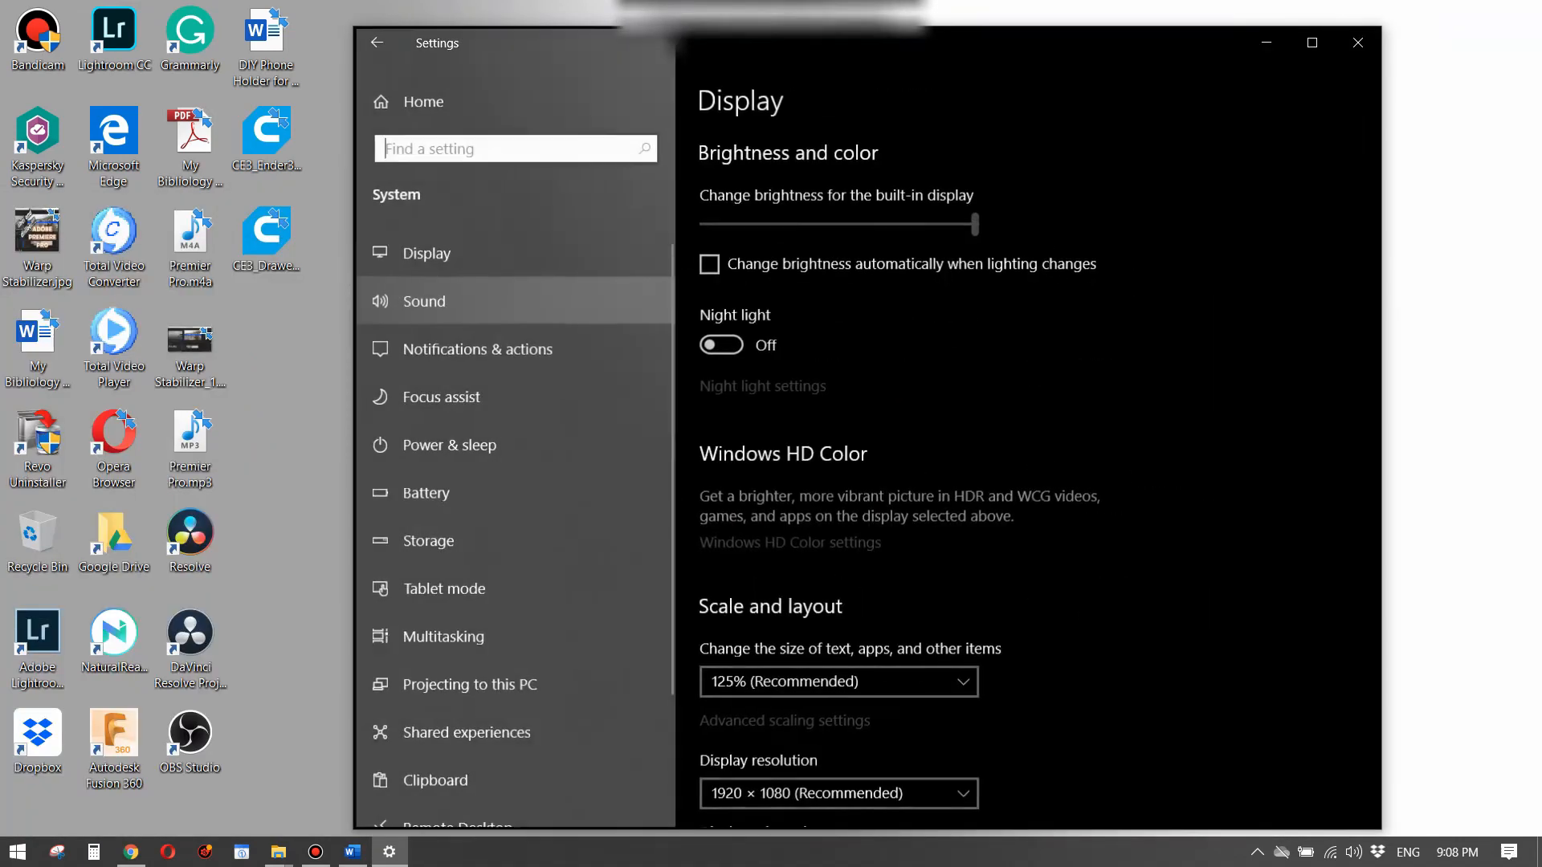
scroll(512, 482, "down", 5)
left_click(421, 721)
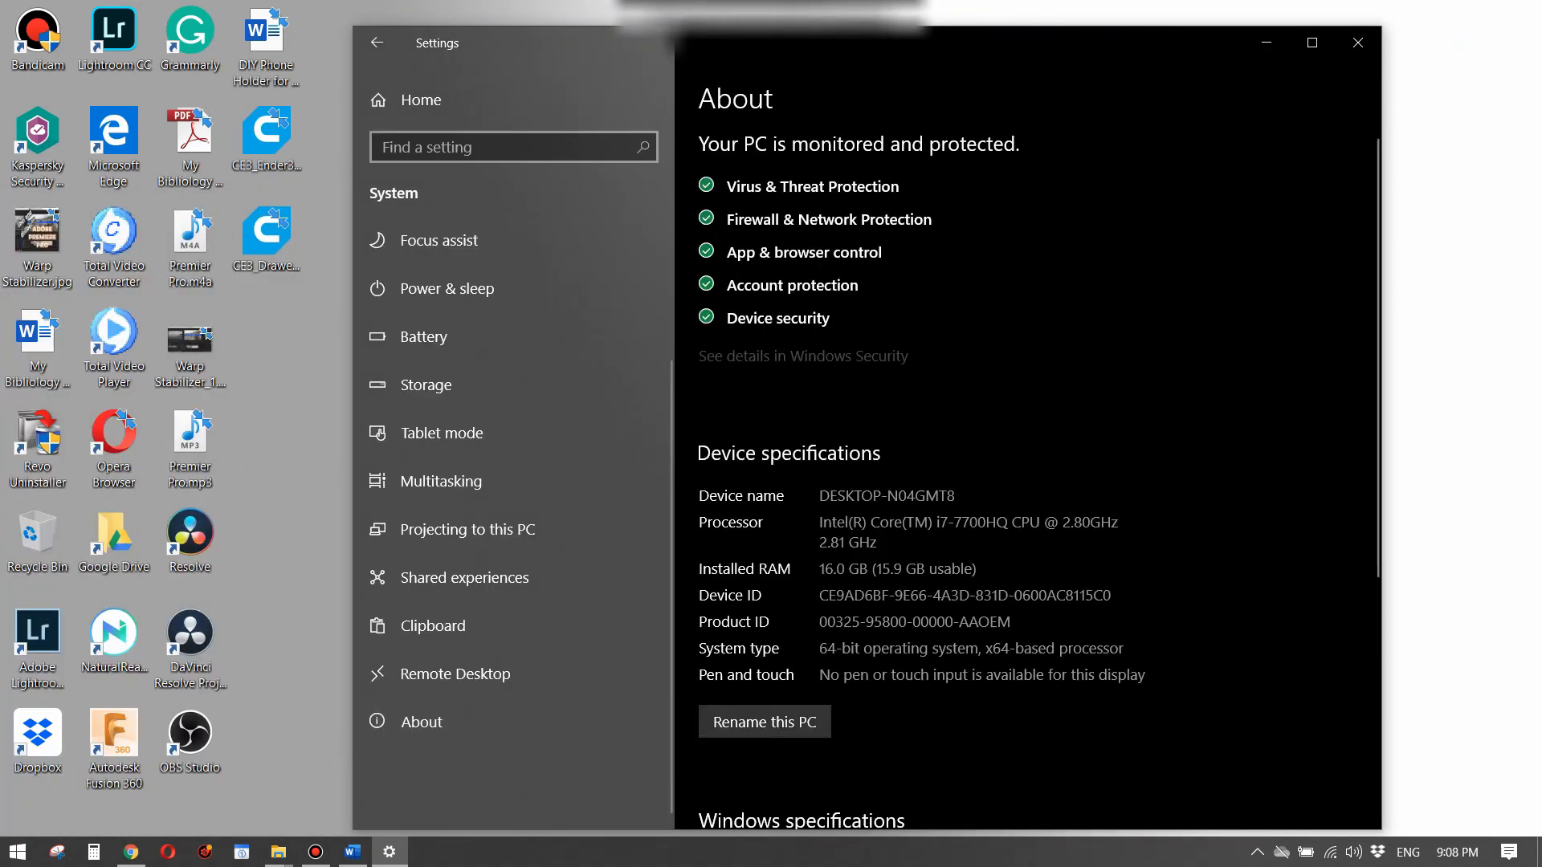
scroll(1039, 469, "down", 5)
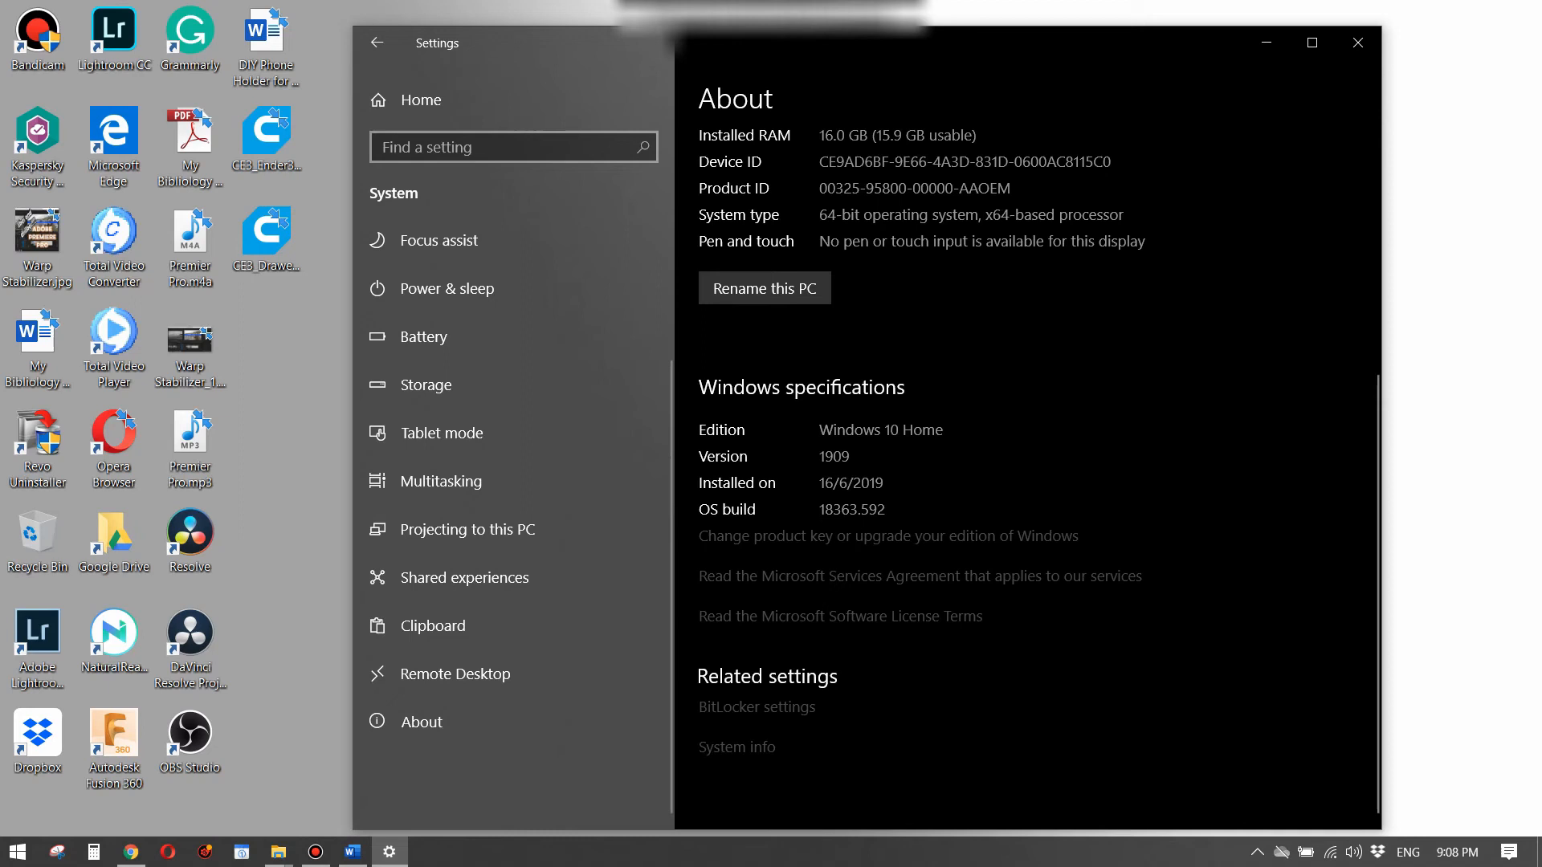
left_click(1357, 41)
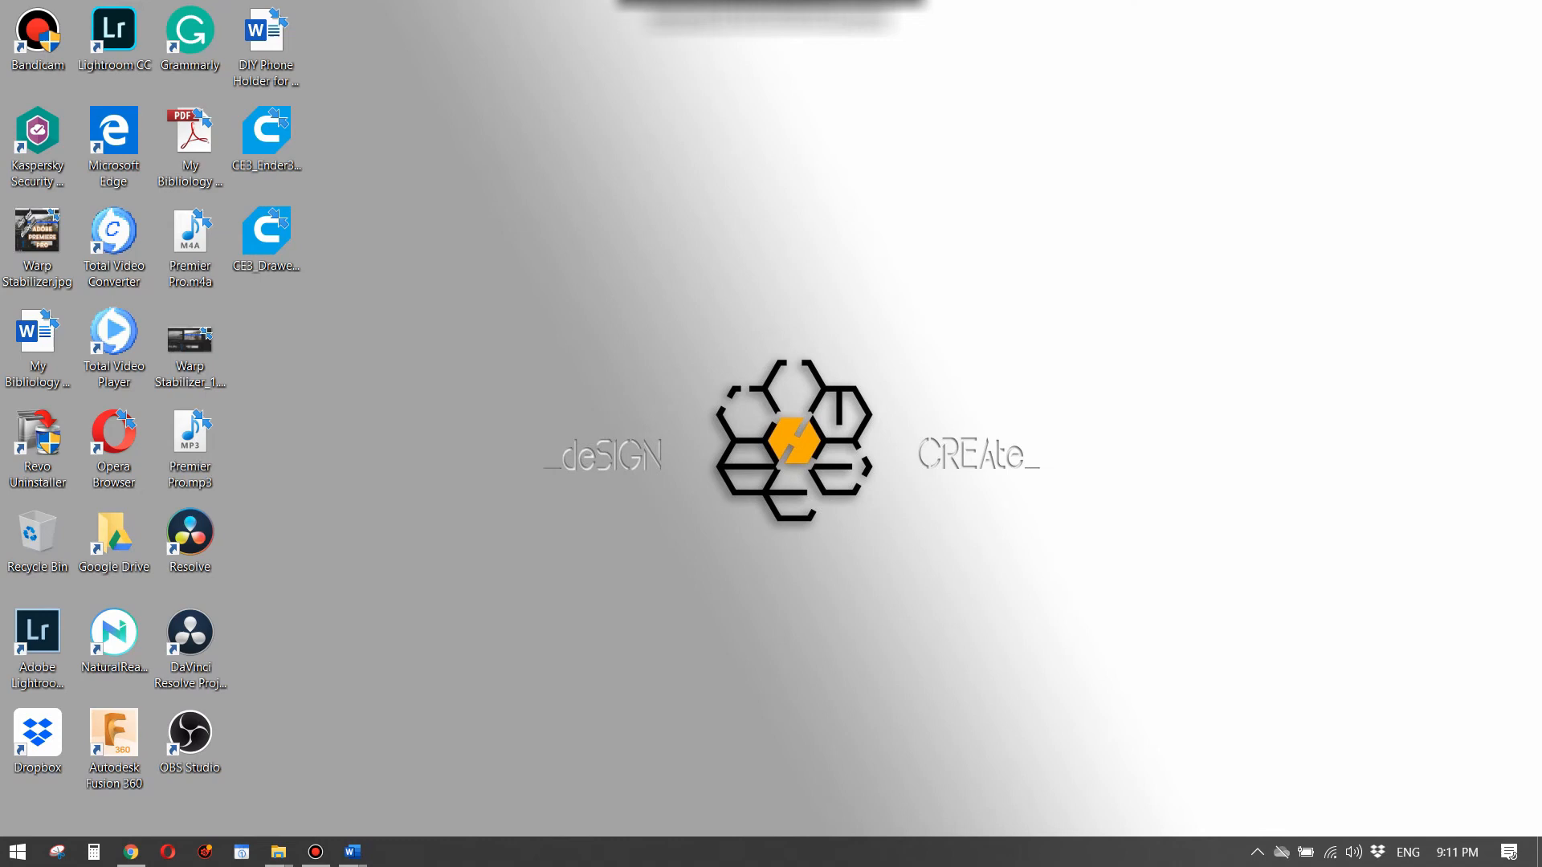
- Search Windows Settings for "graphics" and open the Graphics settings page
key("super")
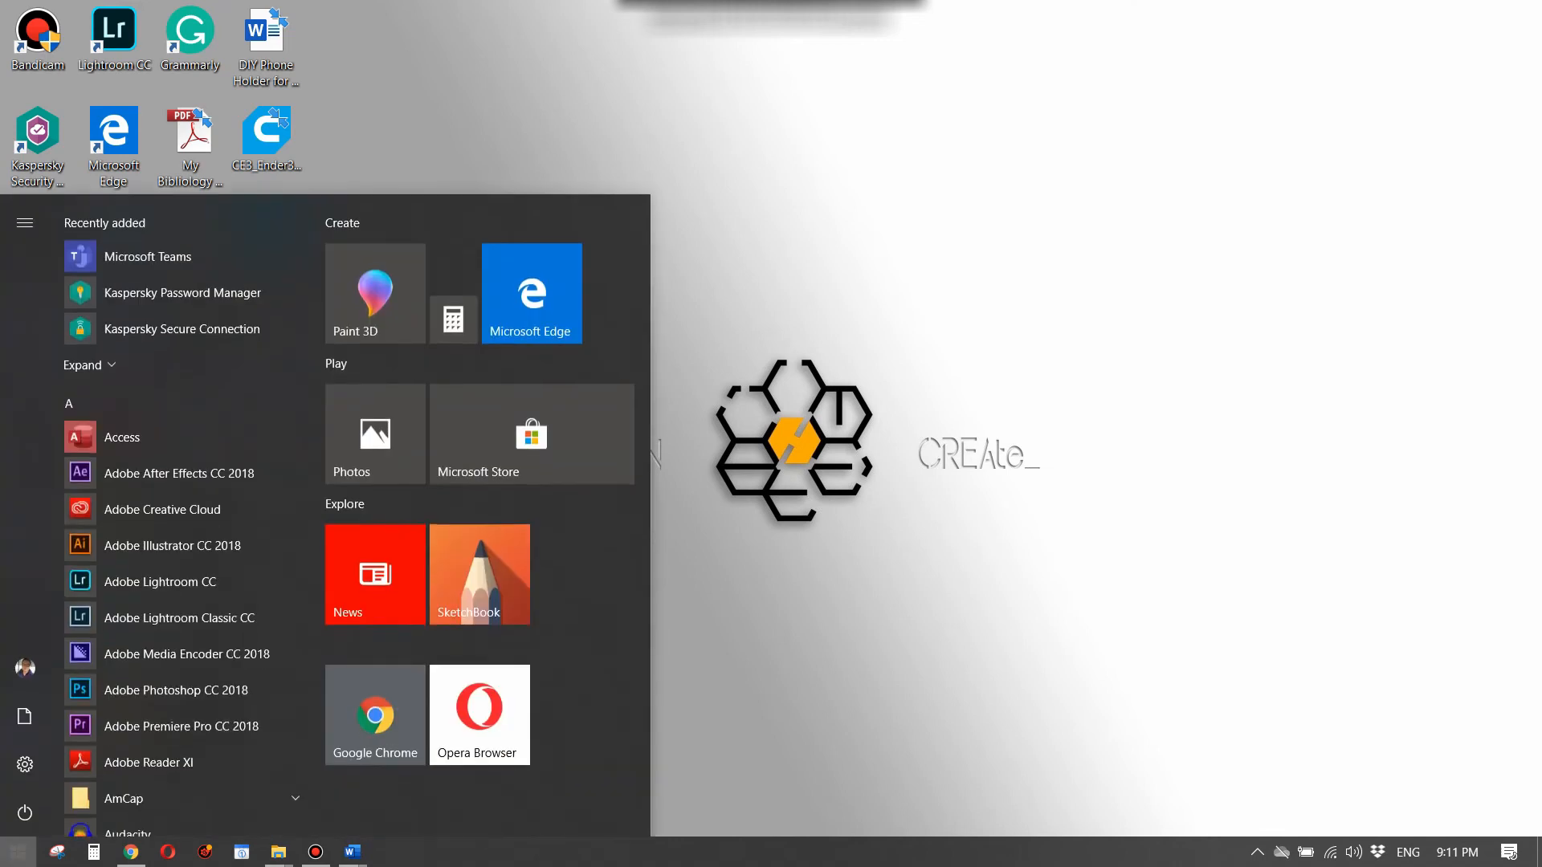
left_click(25, 764)
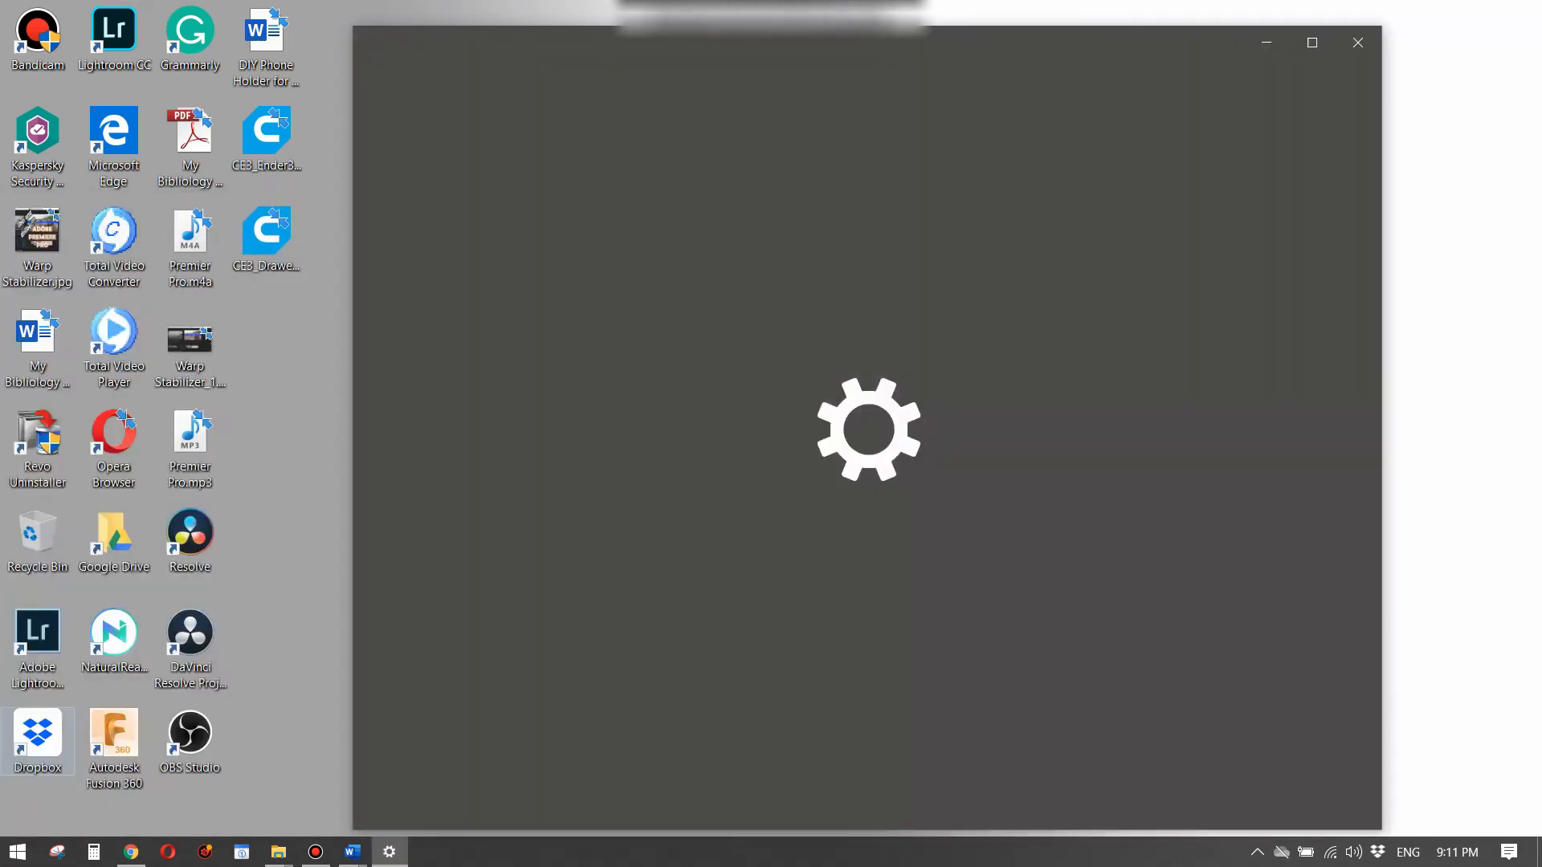
type("g")
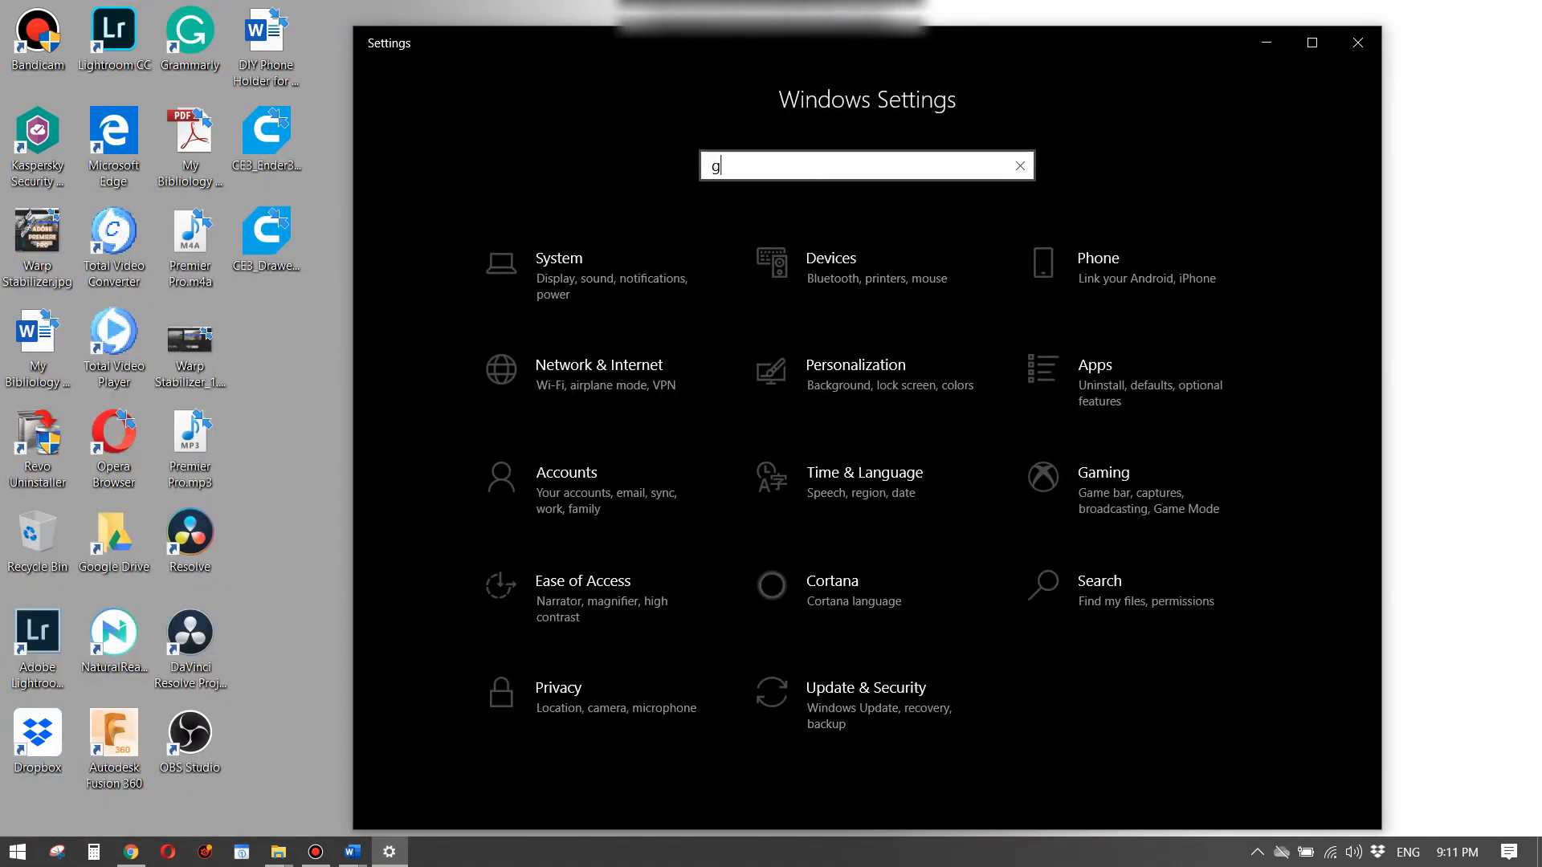
type("raph")
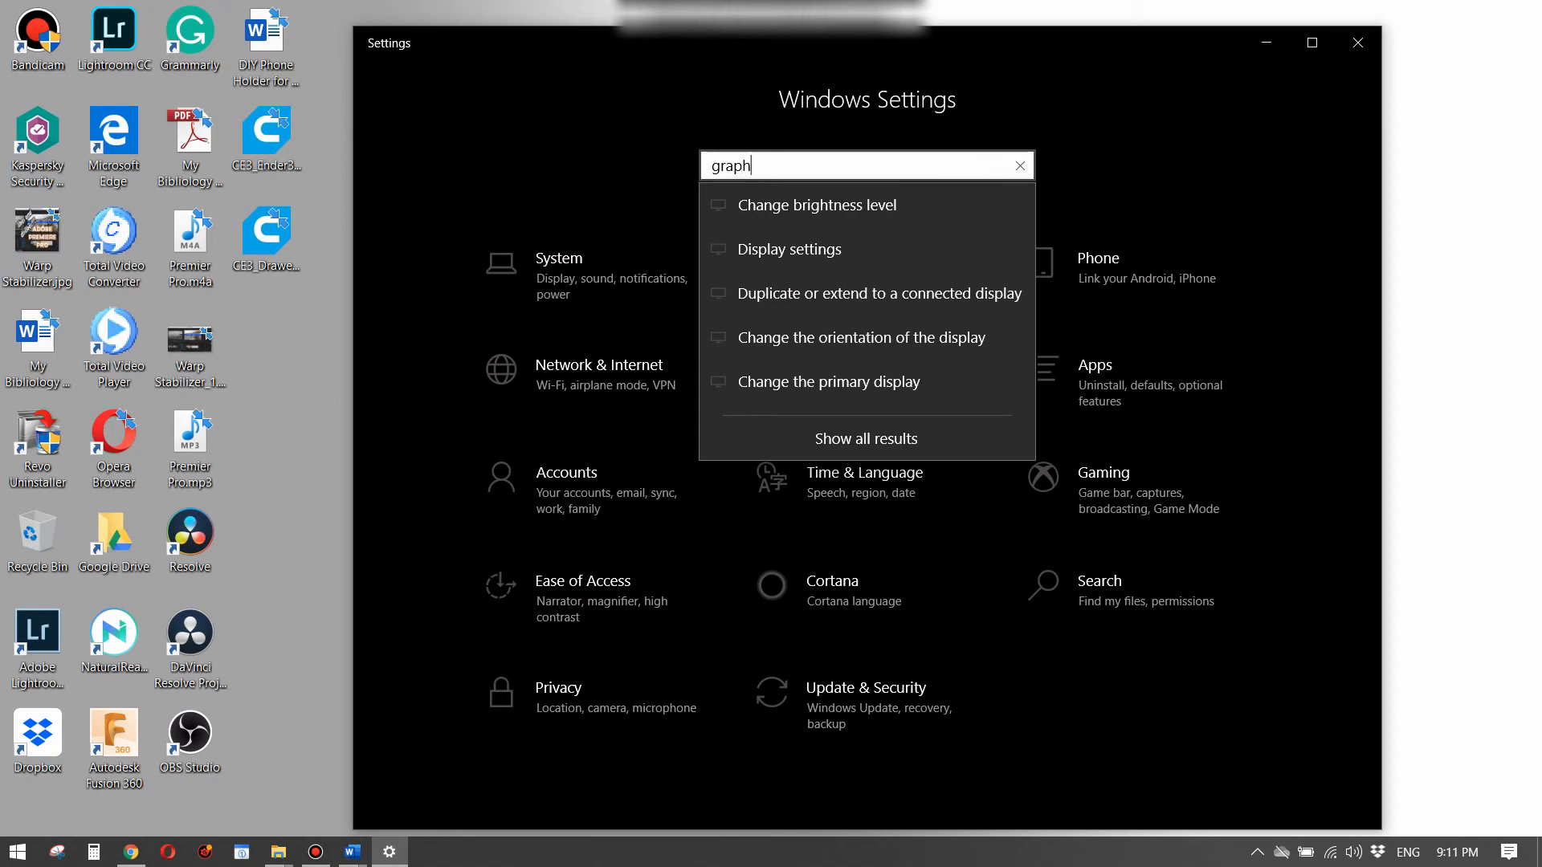
type("ics")
key("Down")
key("Return")
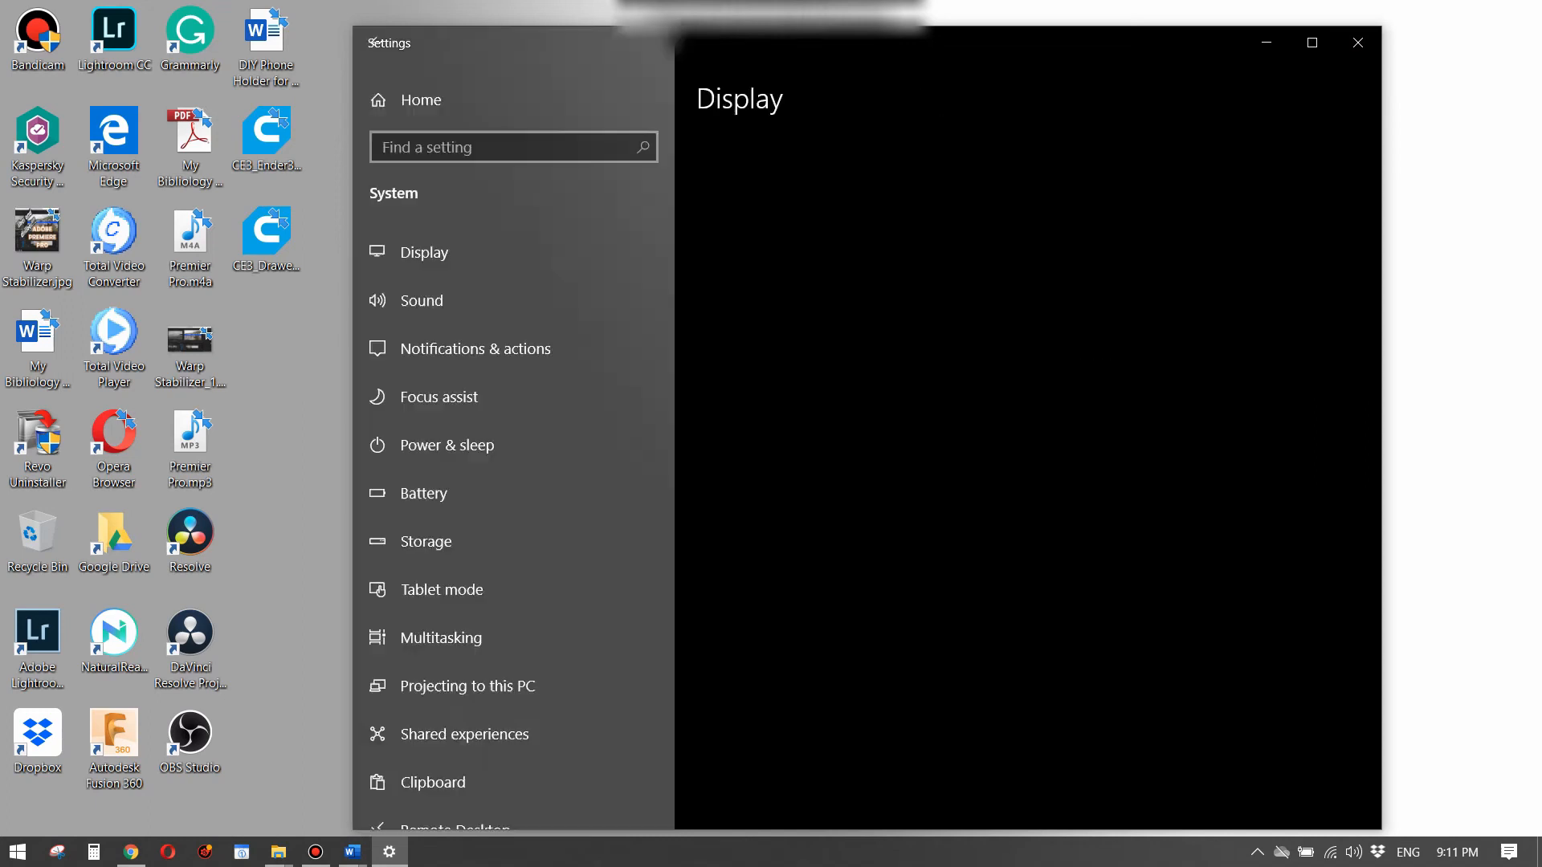
- Keep Classic app as the app type and add obs64.exe from C:\Program Files\obs-studio\bin\64bit to the graphics performance preferences
key("space")
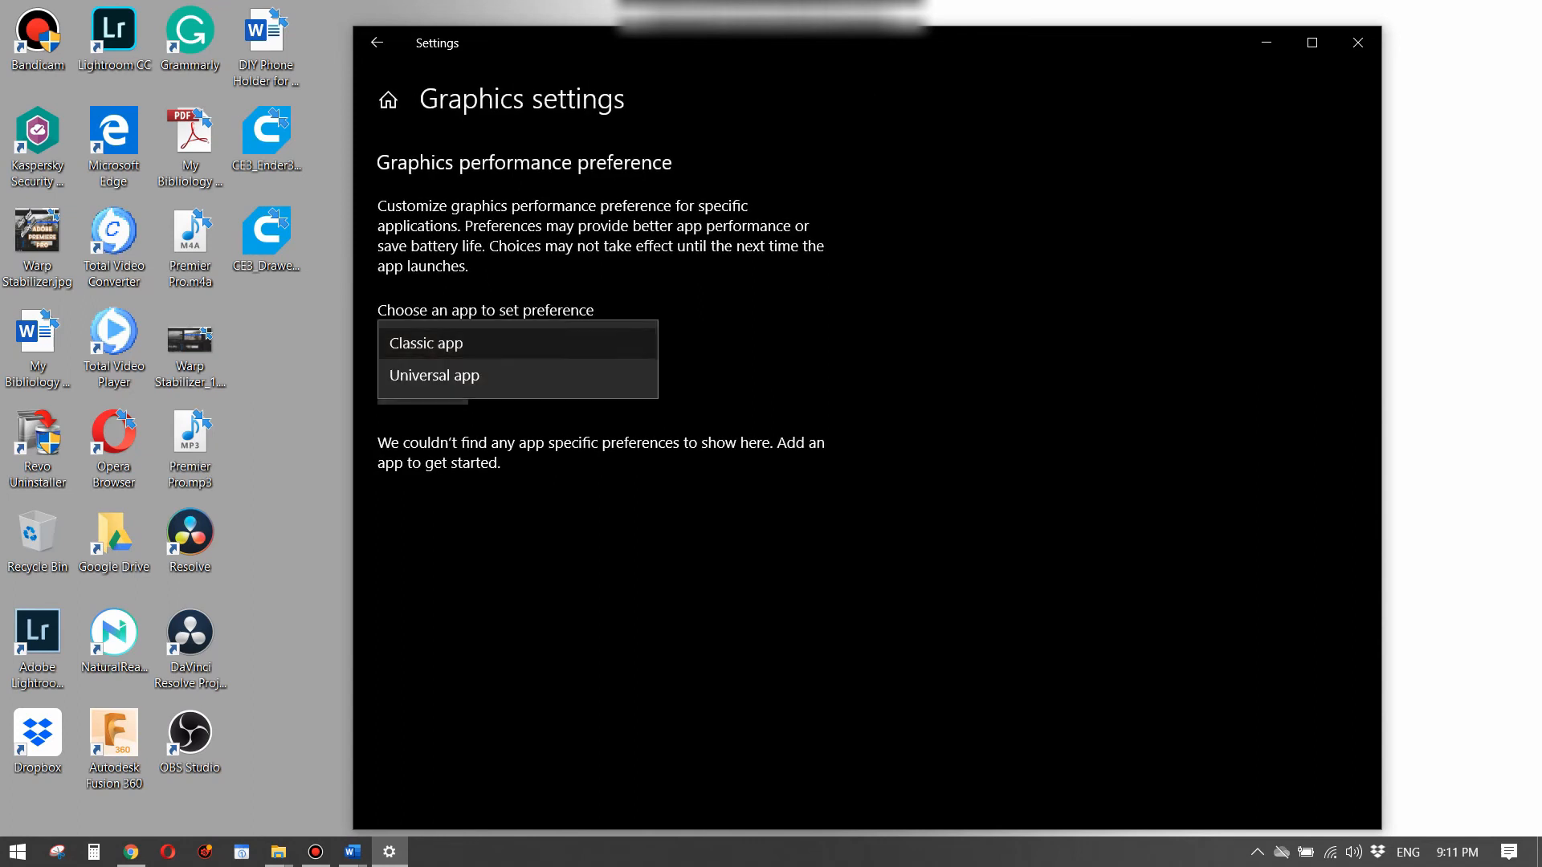
key("Escape")
key("Tab")
key("space")
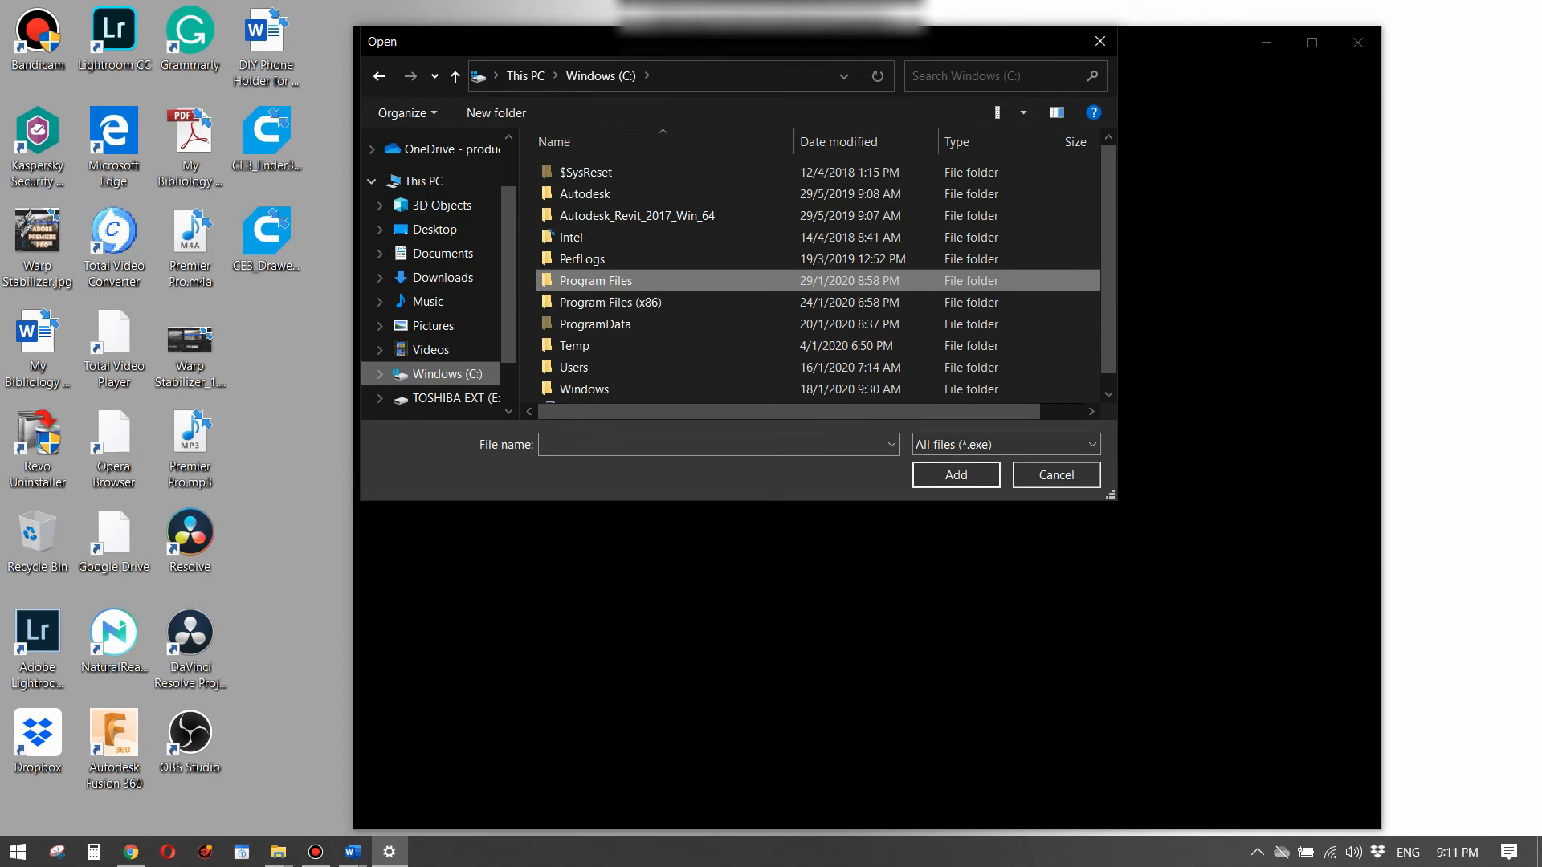
double_click(596, 281)
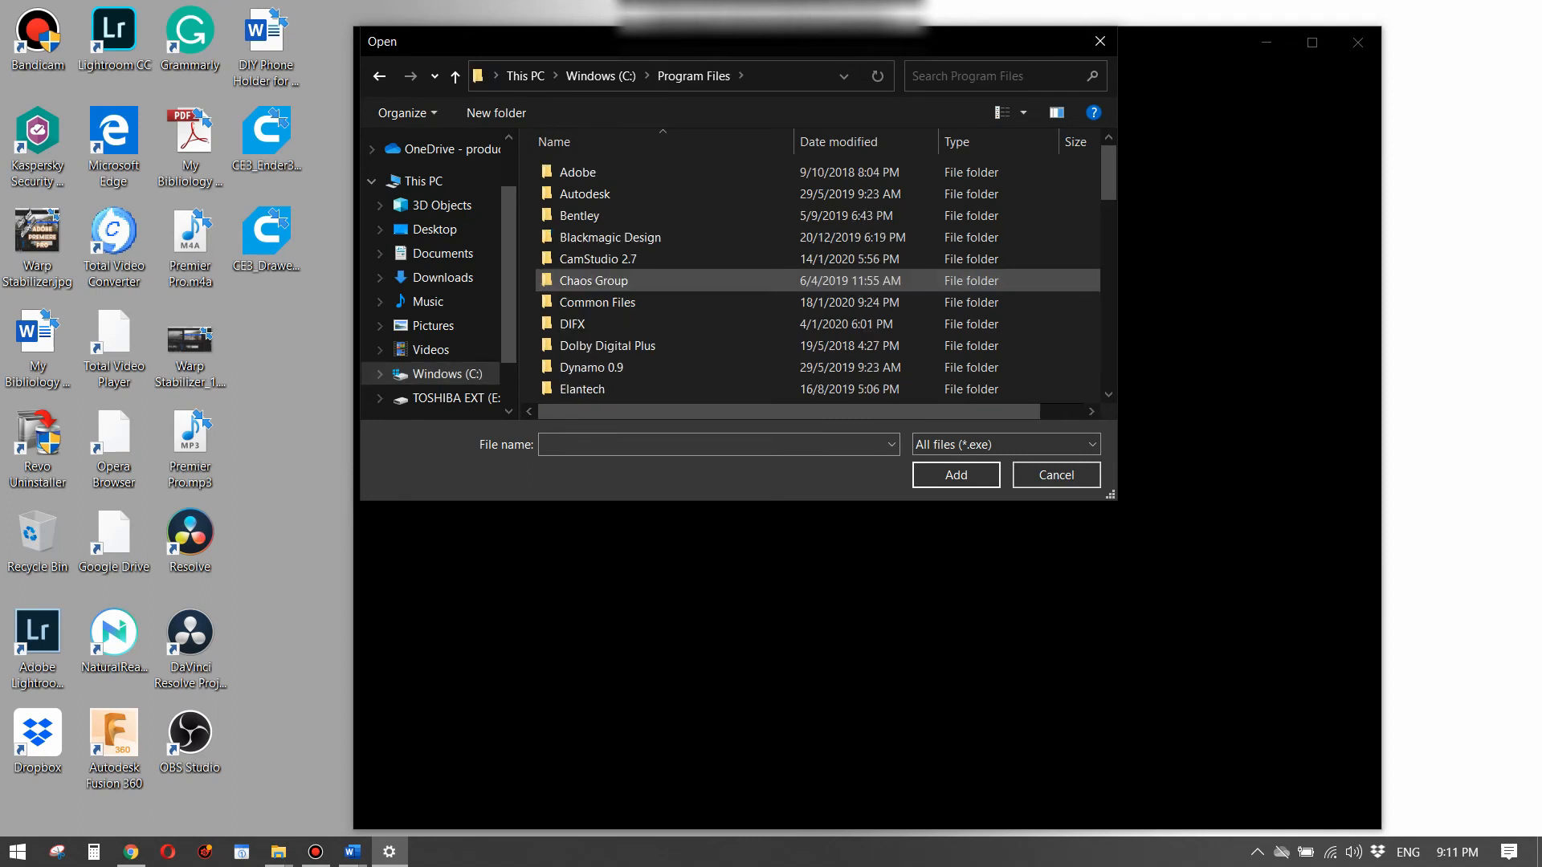
scroll(803, 281, "down", 5)
double_click(594, 318)
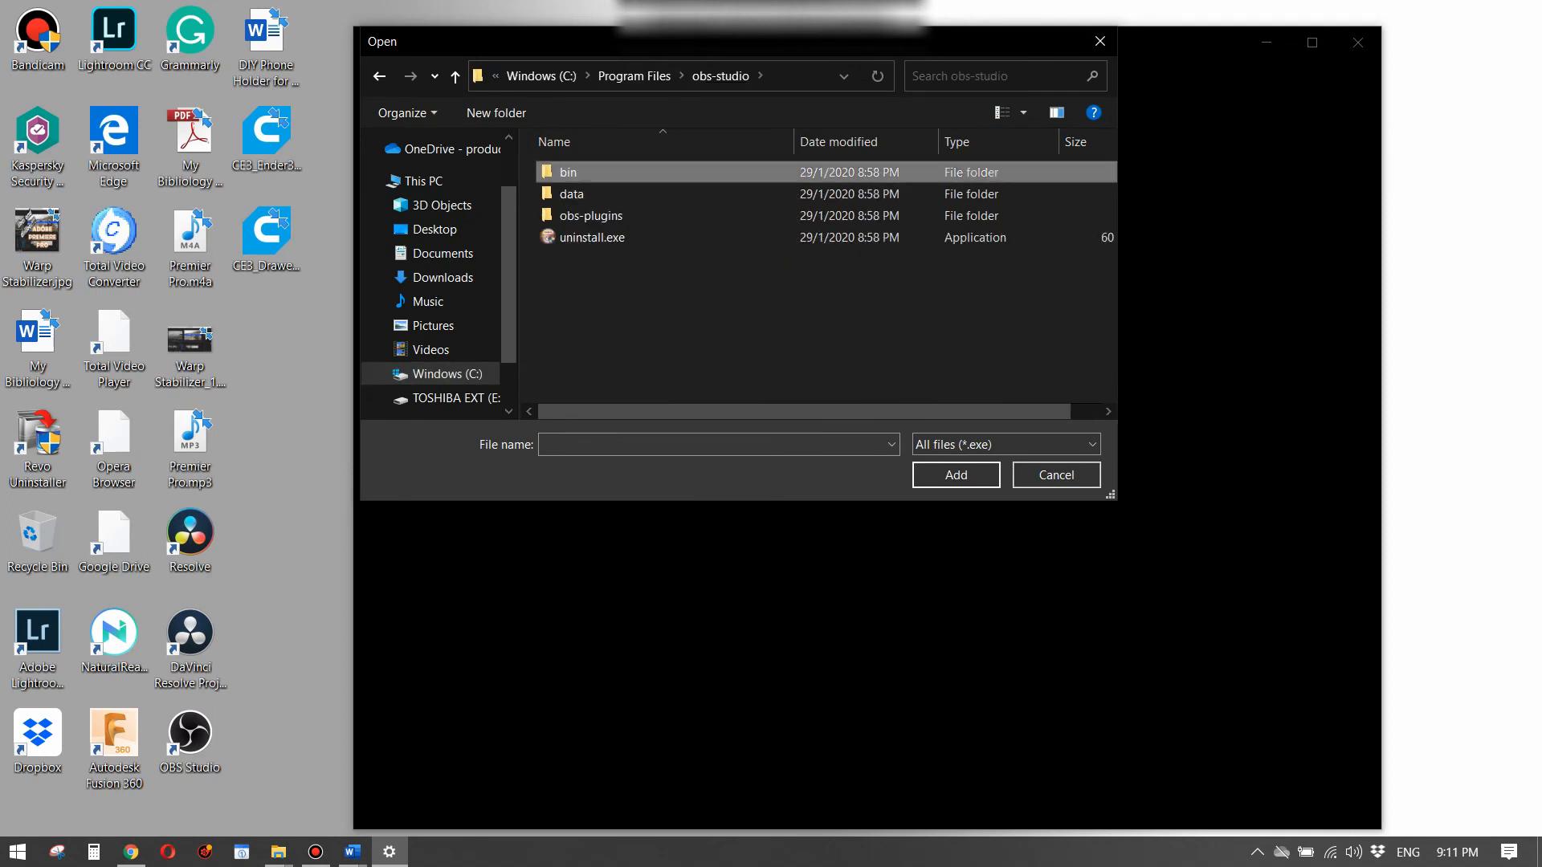
double_click(569, 172)
double_click(573, 172)
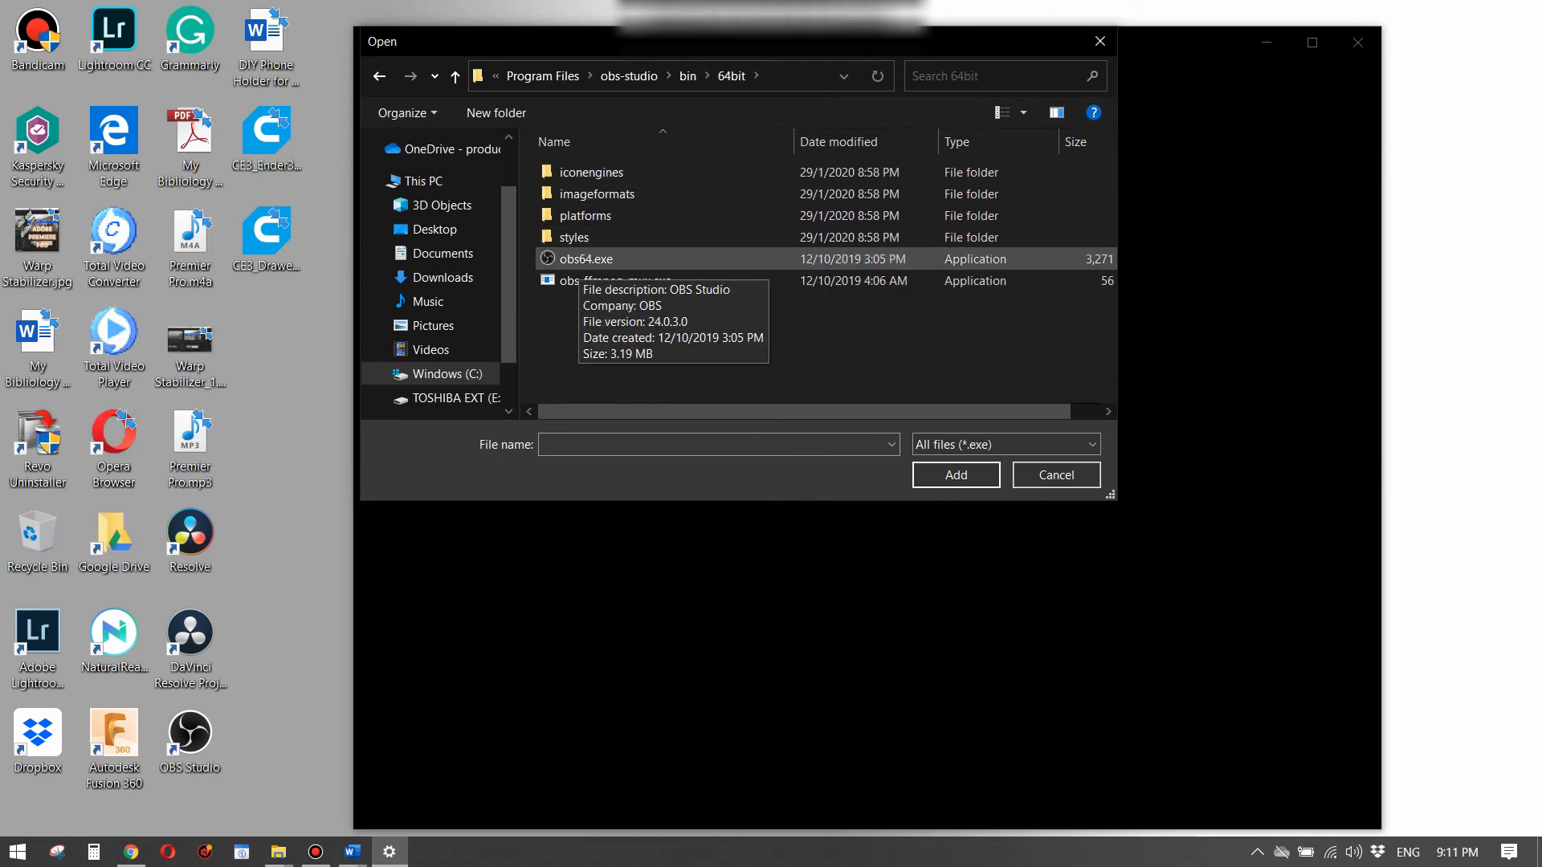
left_click(586, 259)
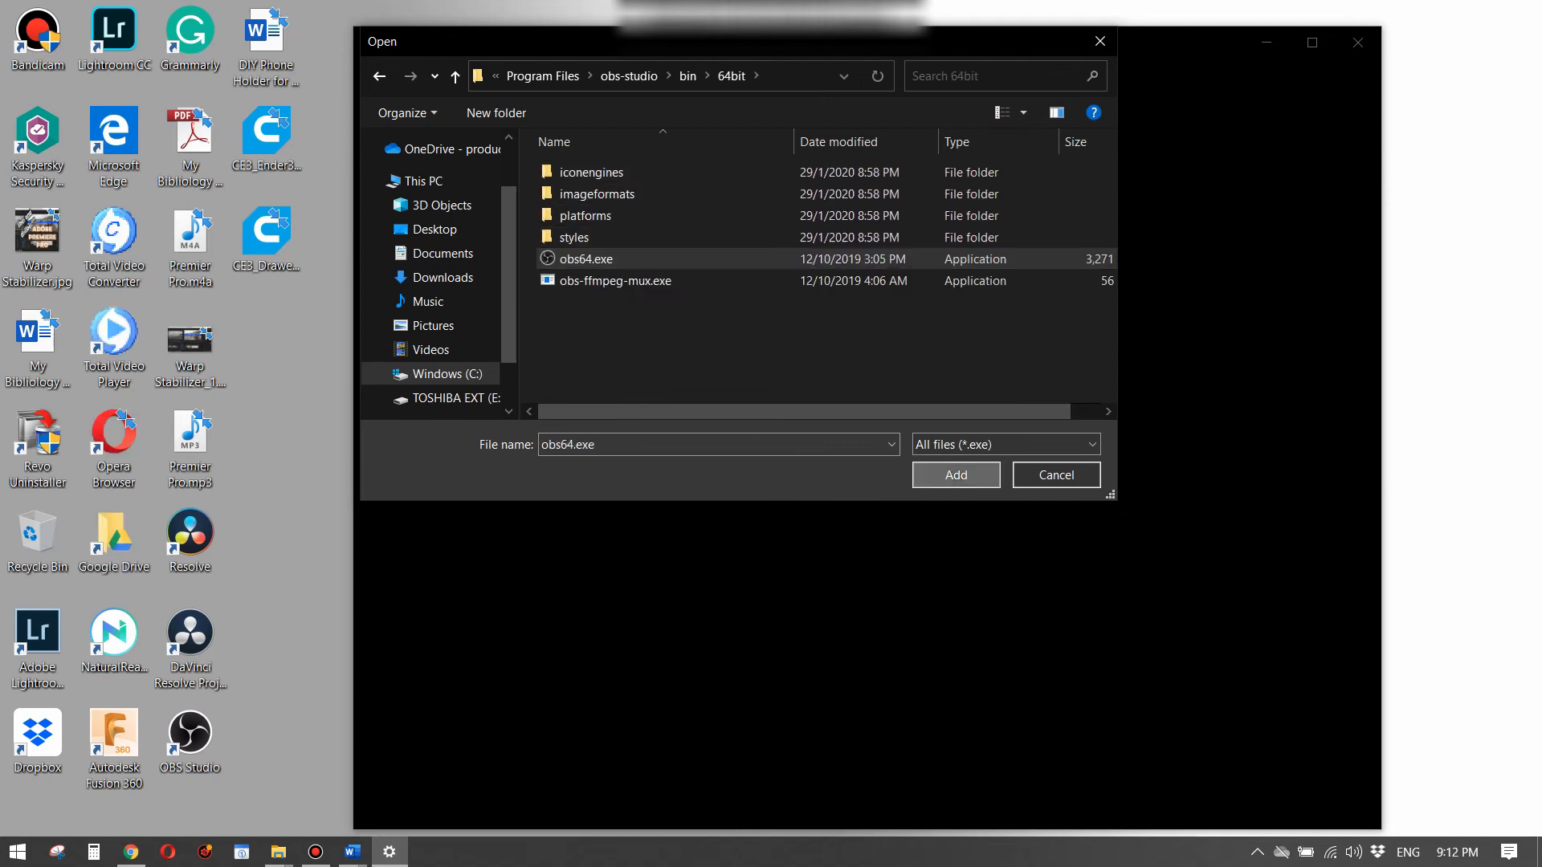
left_click(955, 475)
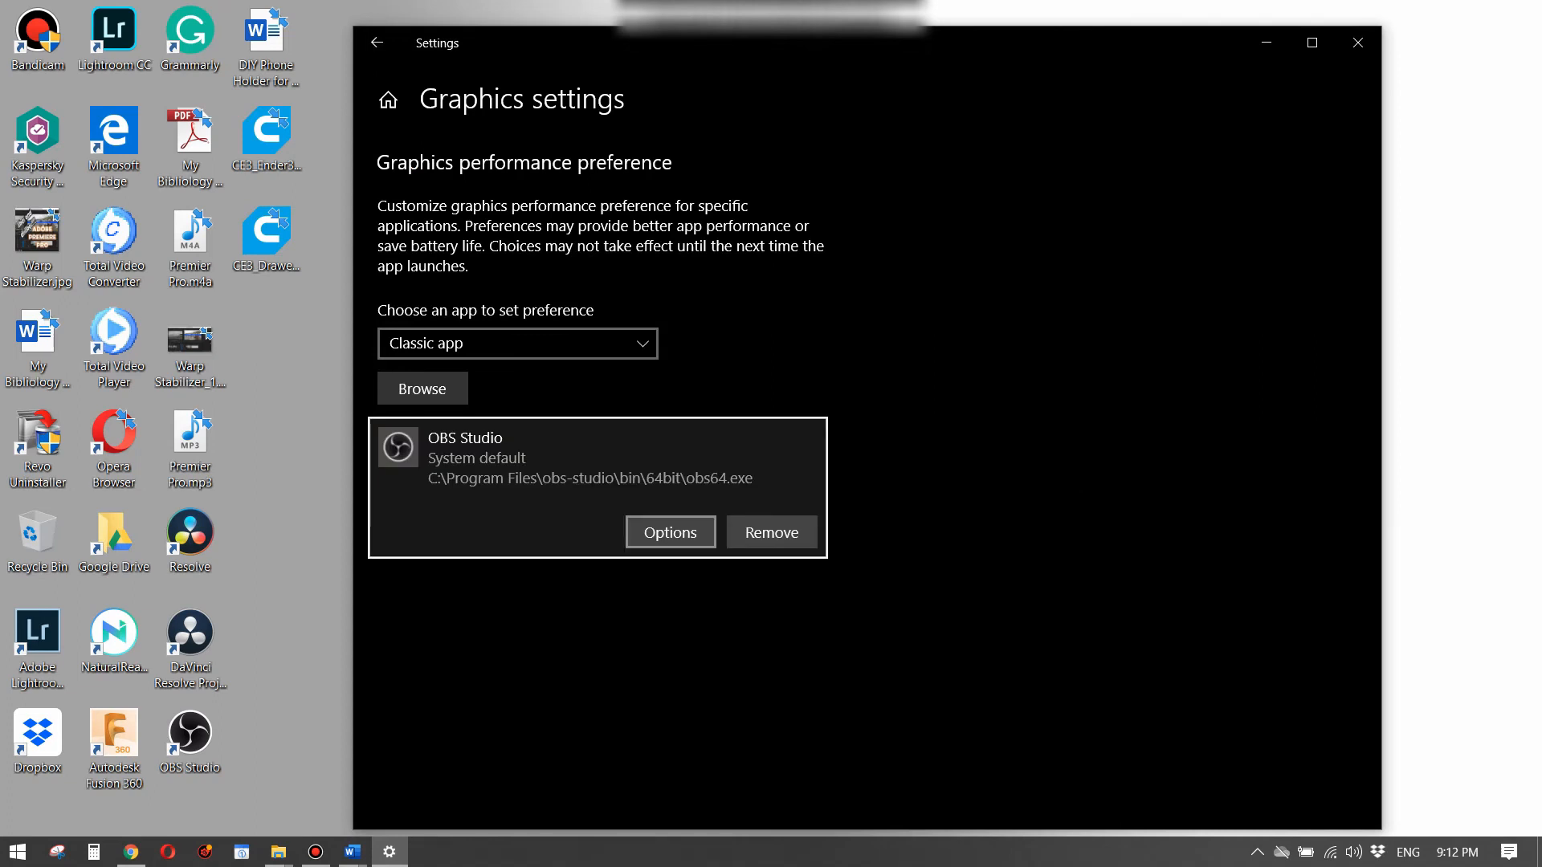
- Set OBS Studio's graphics preference to Power saving, save it and close Settings
left_click(670, 532)
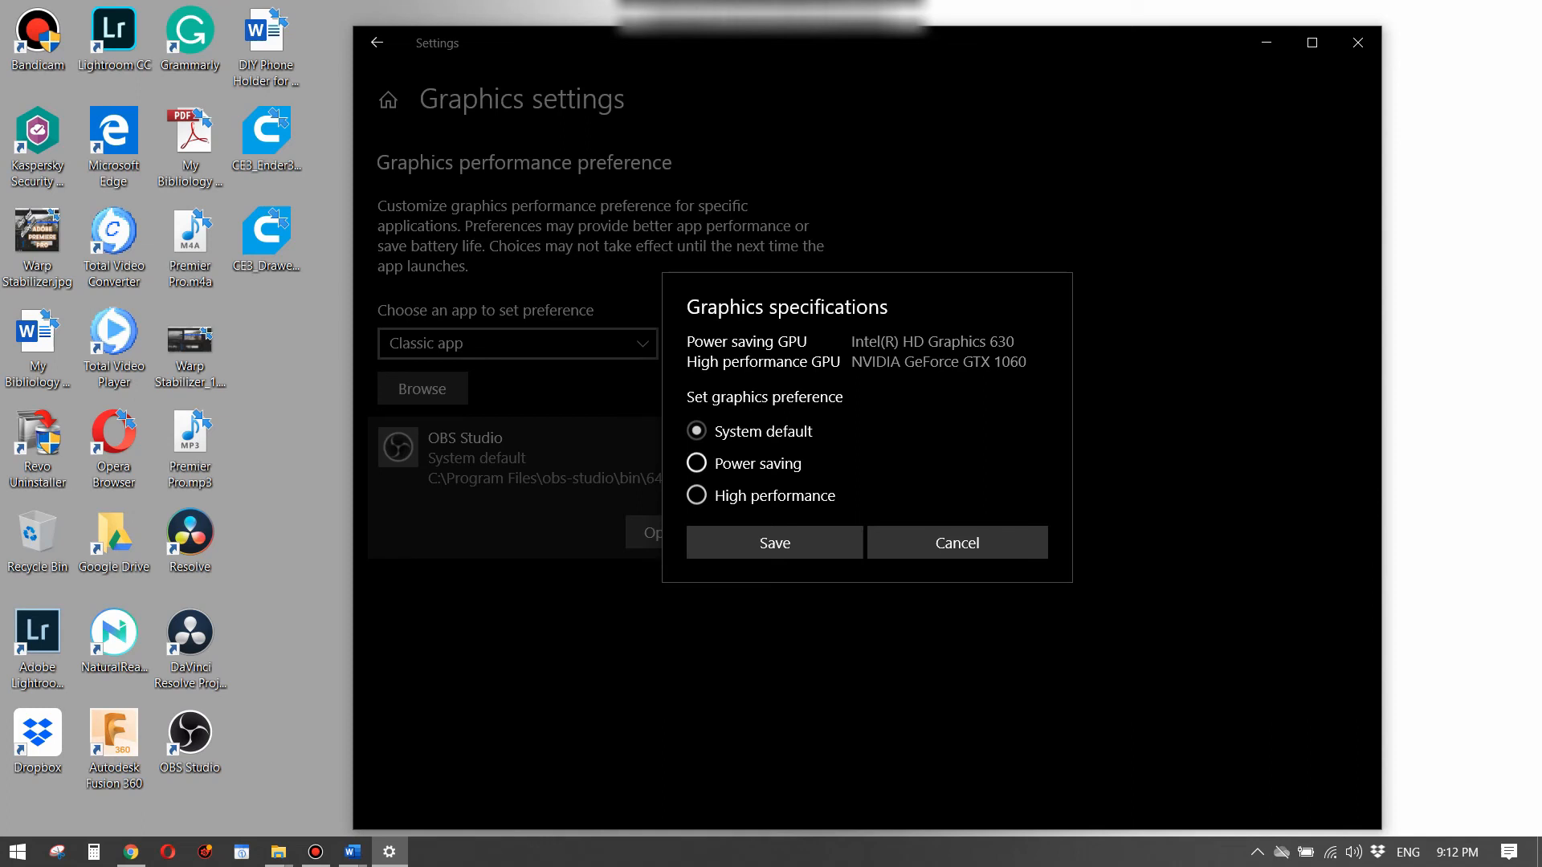
left_click(696, 463)
left_click(696, 495)
left_click(696, 464)
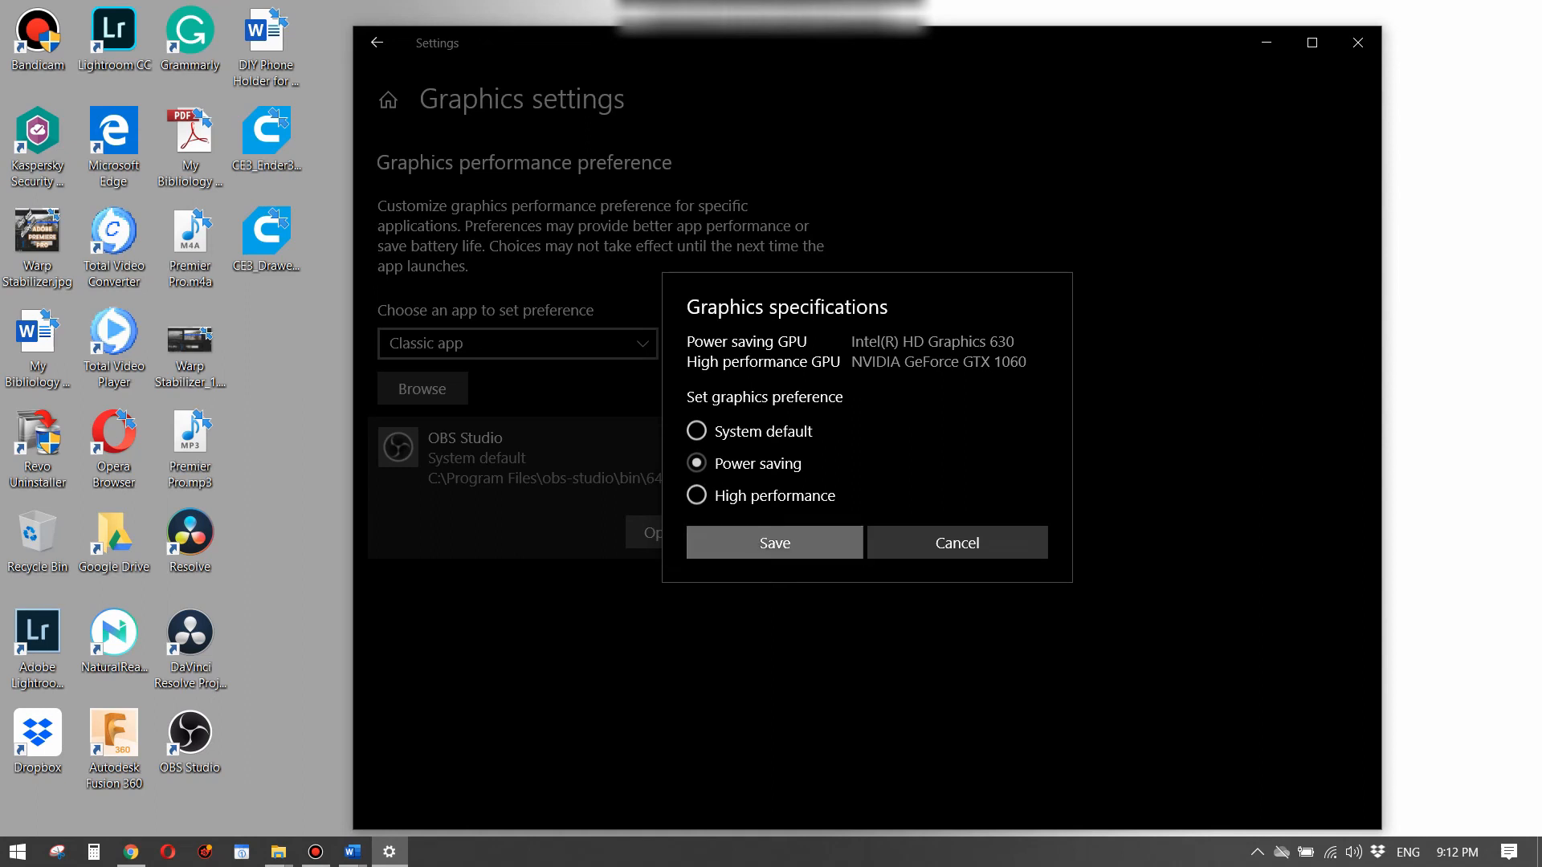
left_click(775, 543)
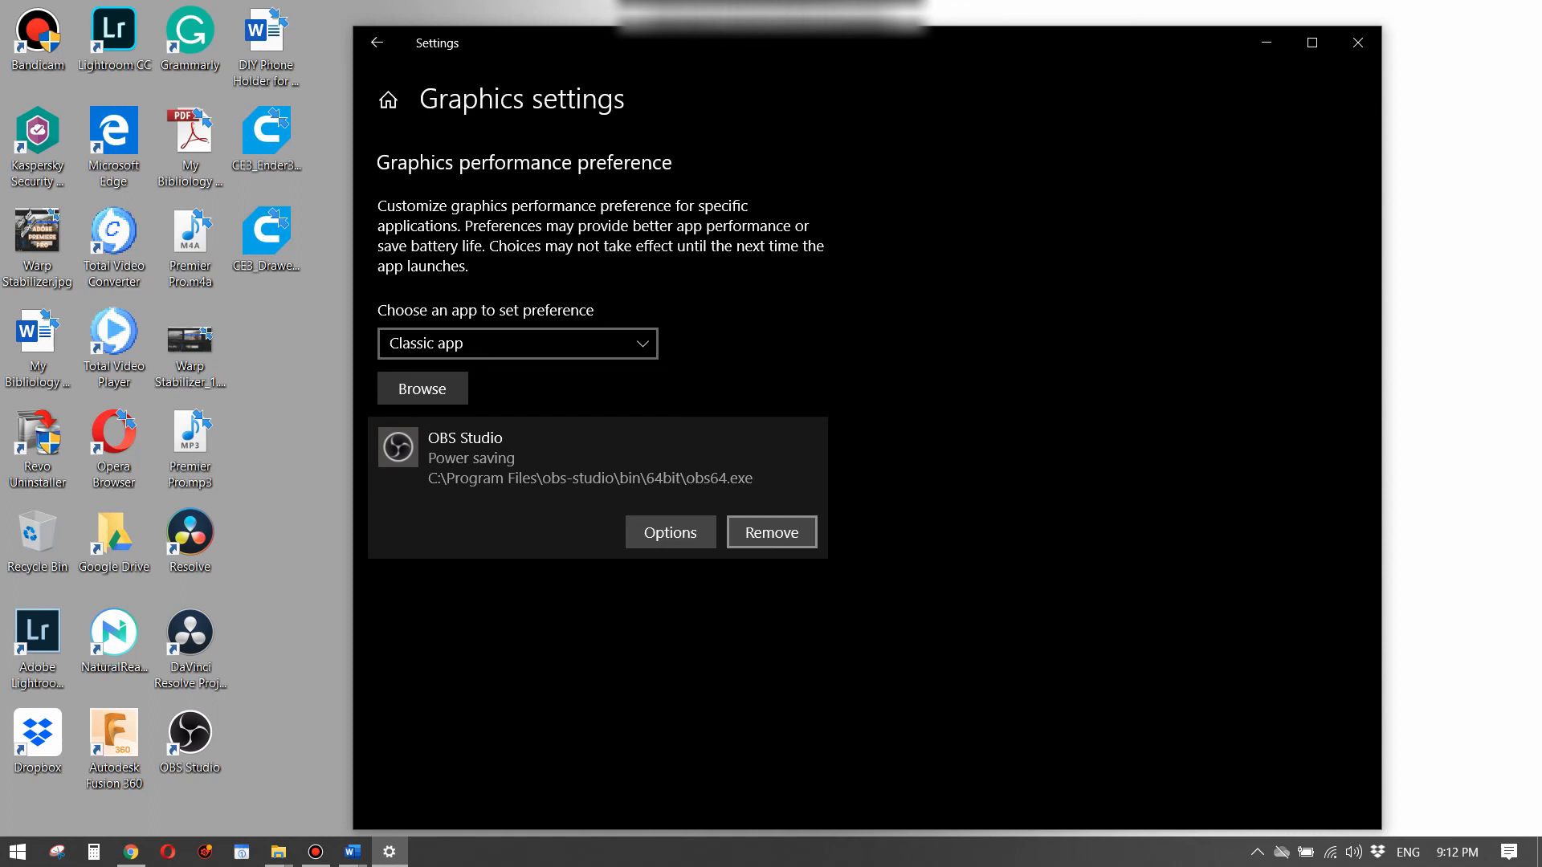
left_click(1357, 43)
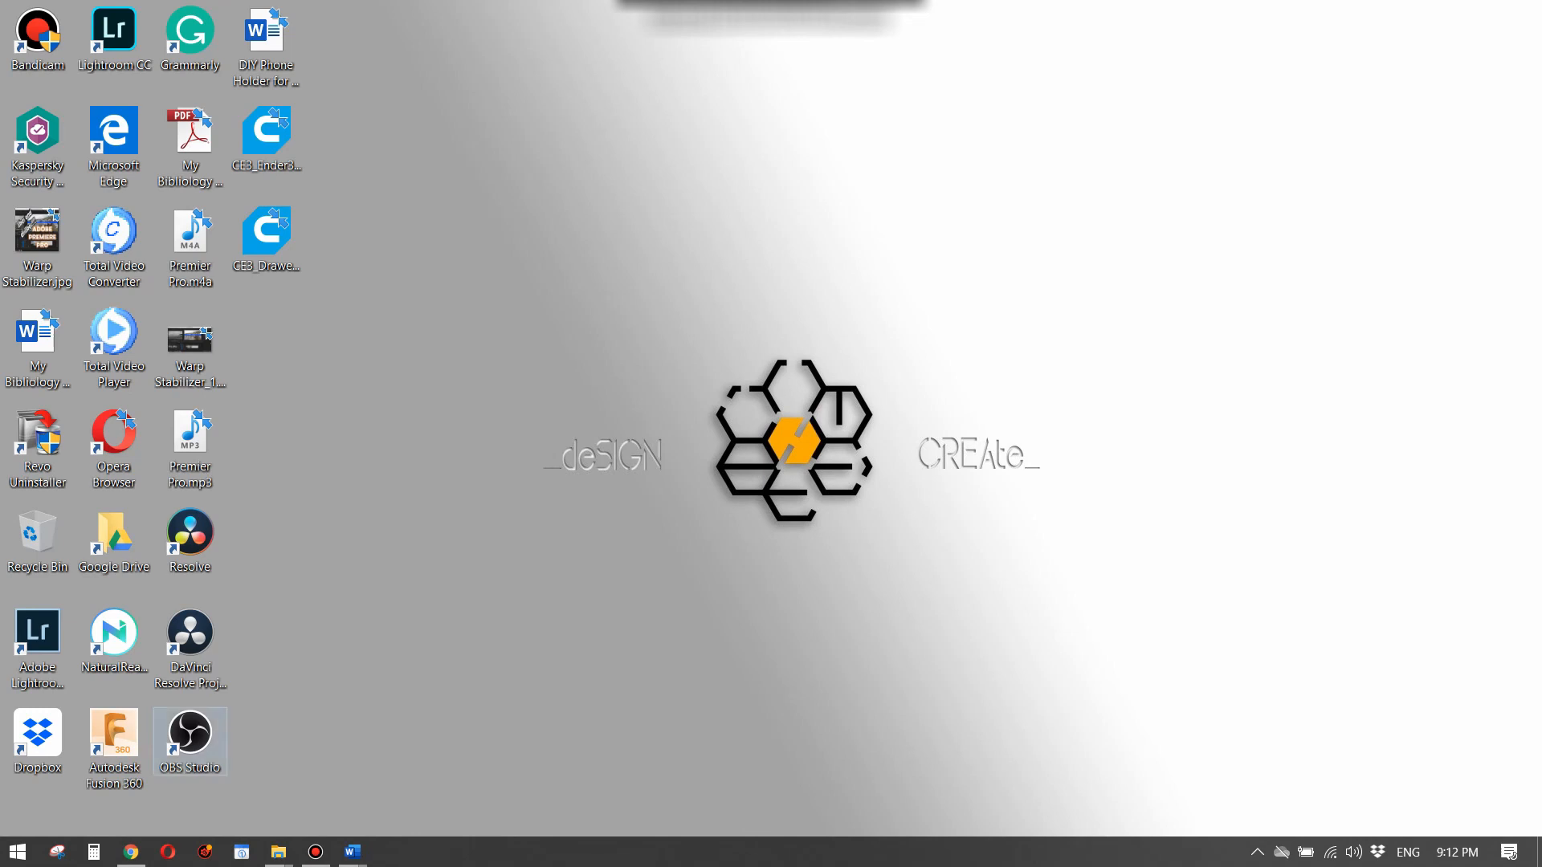
- Launch OBS Studio again and check the desktop image in the Display Capture preview
left_click(189, 737)
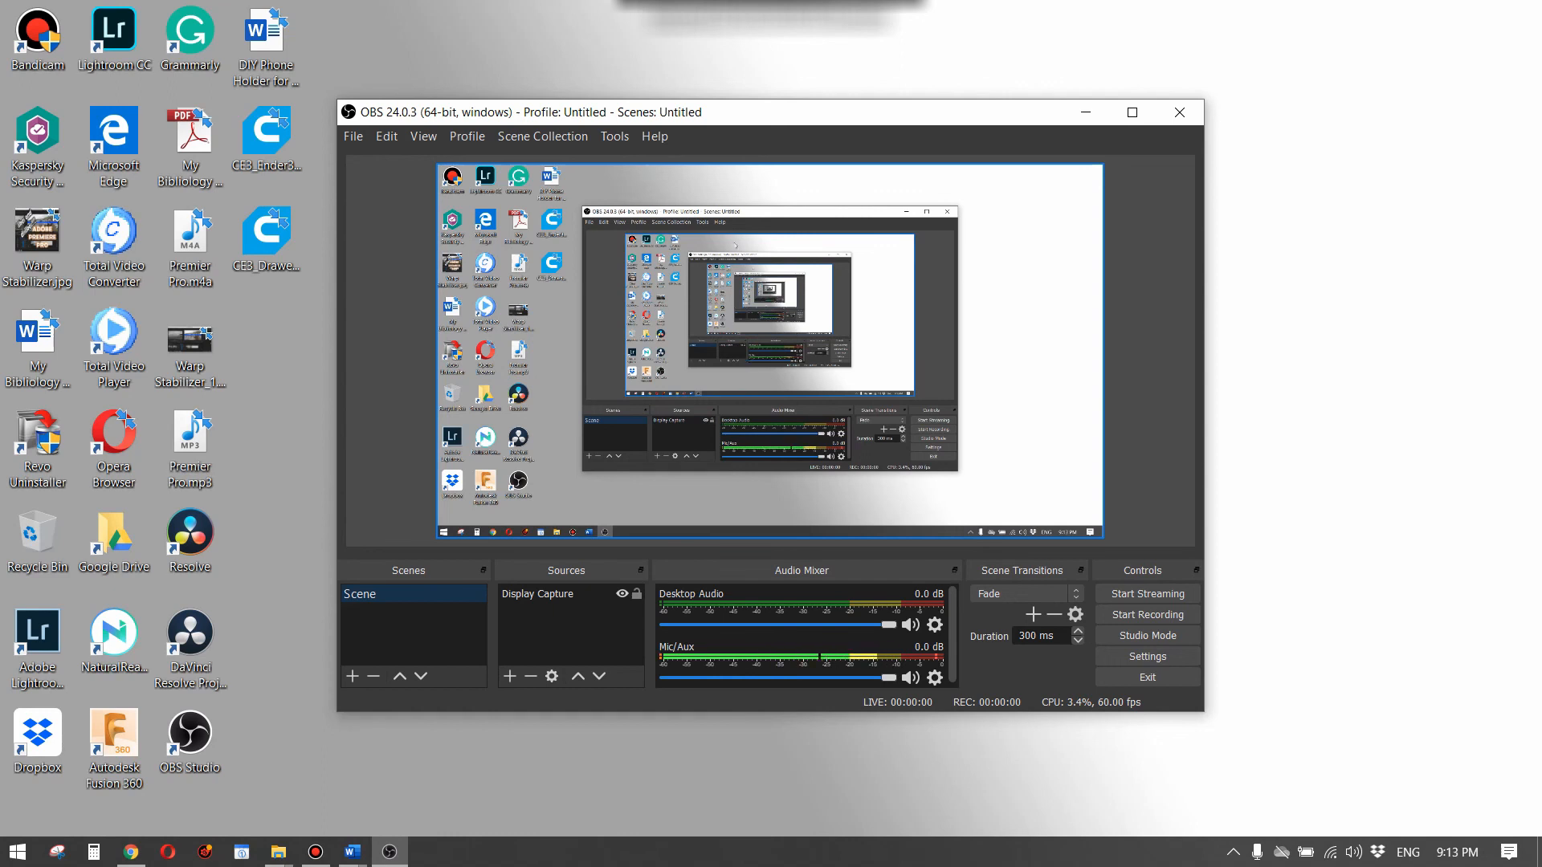
mouse_move(795, 120)
left_mouse_down()
mouse_move(733, 56)
mouse_move(726, 187)
mouse_move(939, 194)
mouse_move(1095, 128)
mouse_move(761, 155)
mouse_move(847, 86)
mouse_move(847, 118)
mouse_move(808, 122)
left_mouse_up()
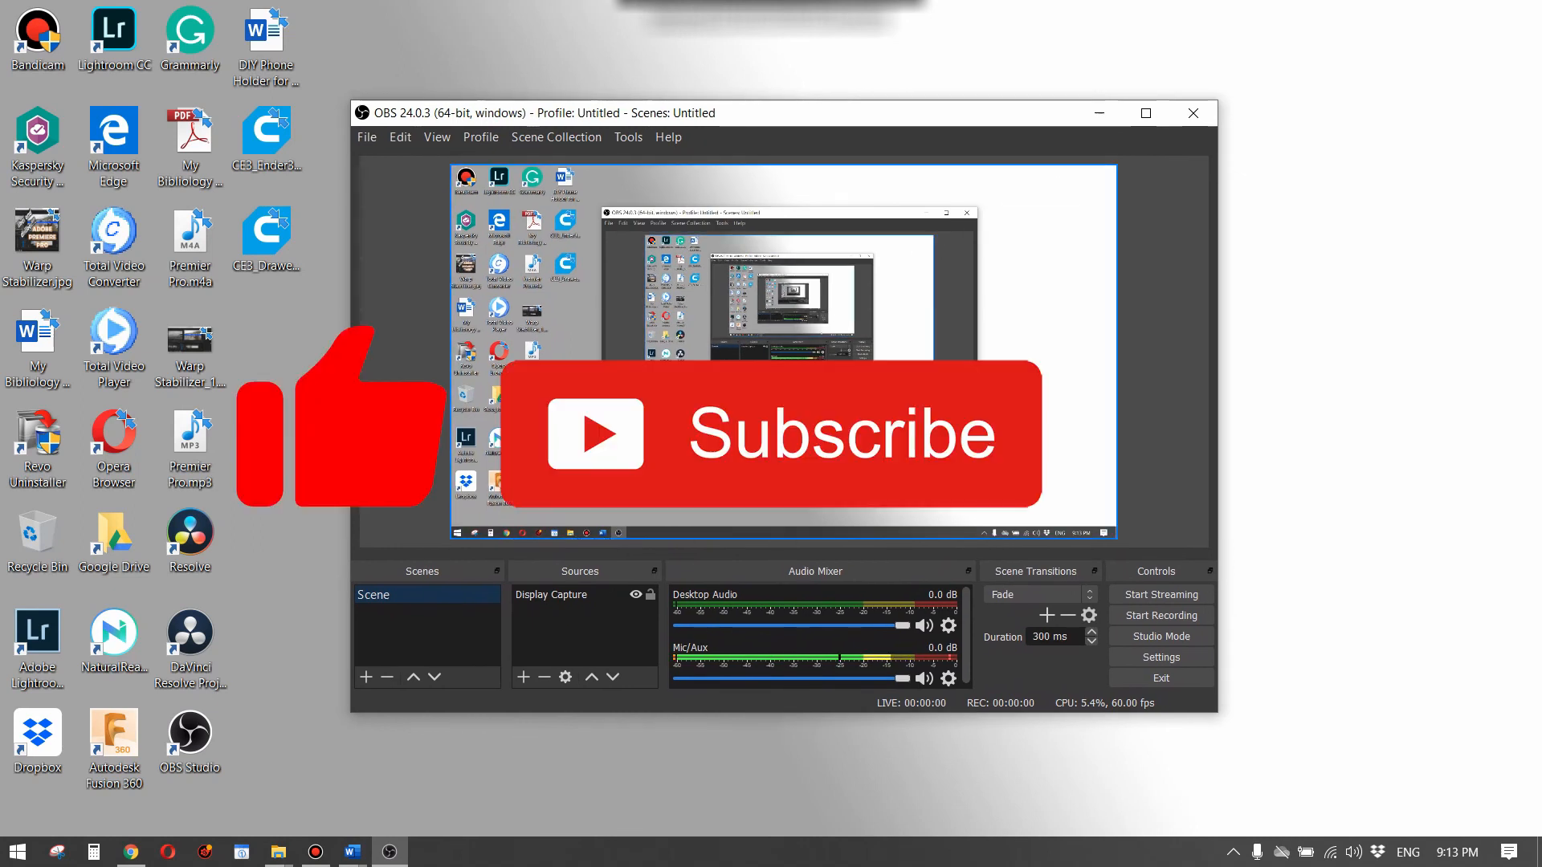